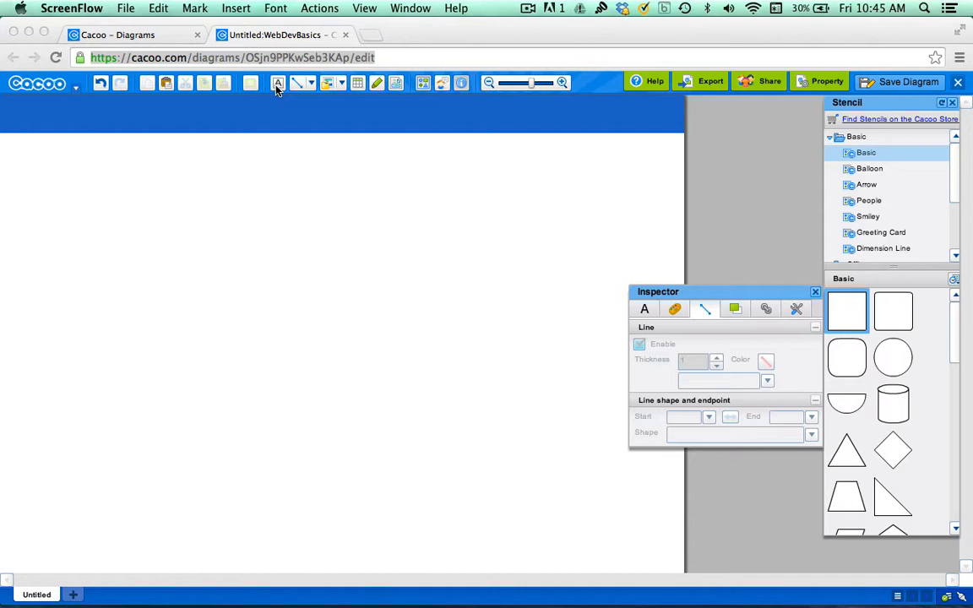
- Add a text box reading "Your Company Name" in the white area below the blue header bar
left_click(283, 185)
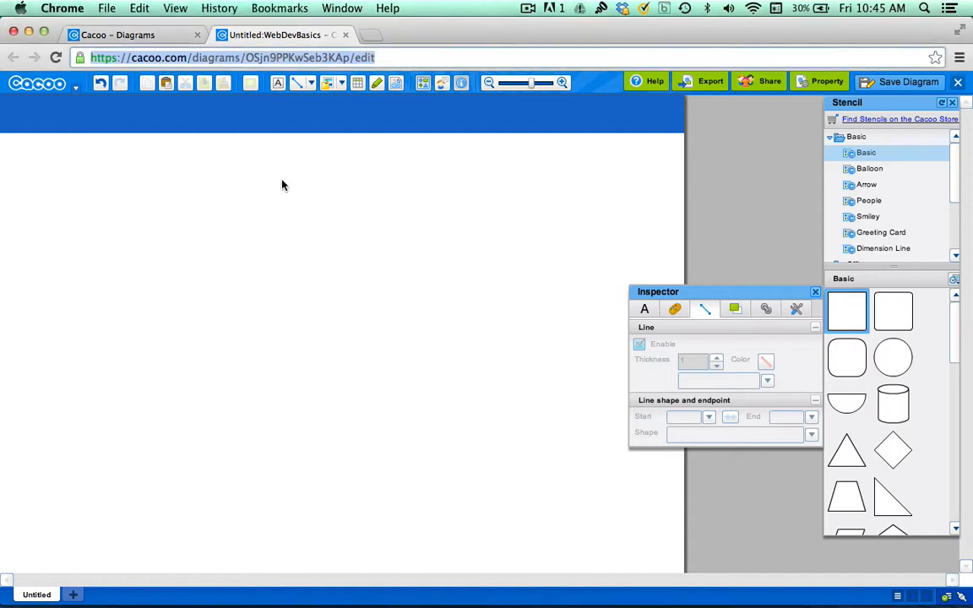
left_click(282, 84)
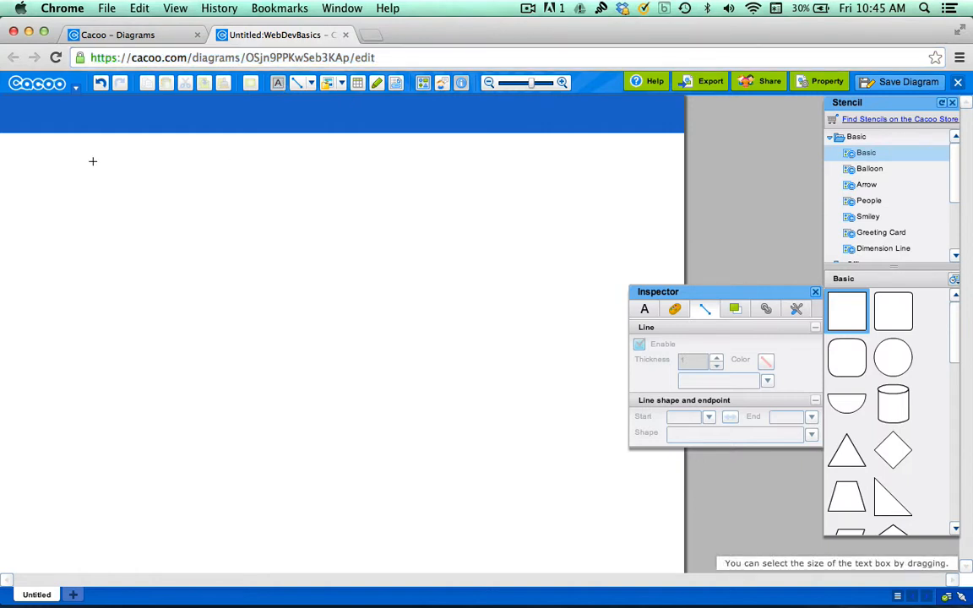
left_click_drag(90, 160, 242, 211)
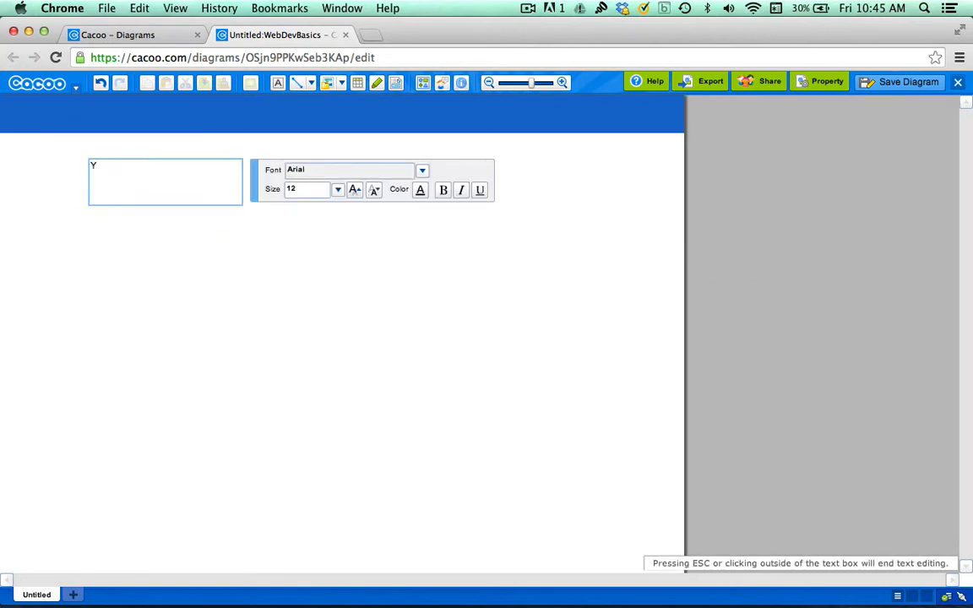
type("Your Company Name")
left_click(237, 241)
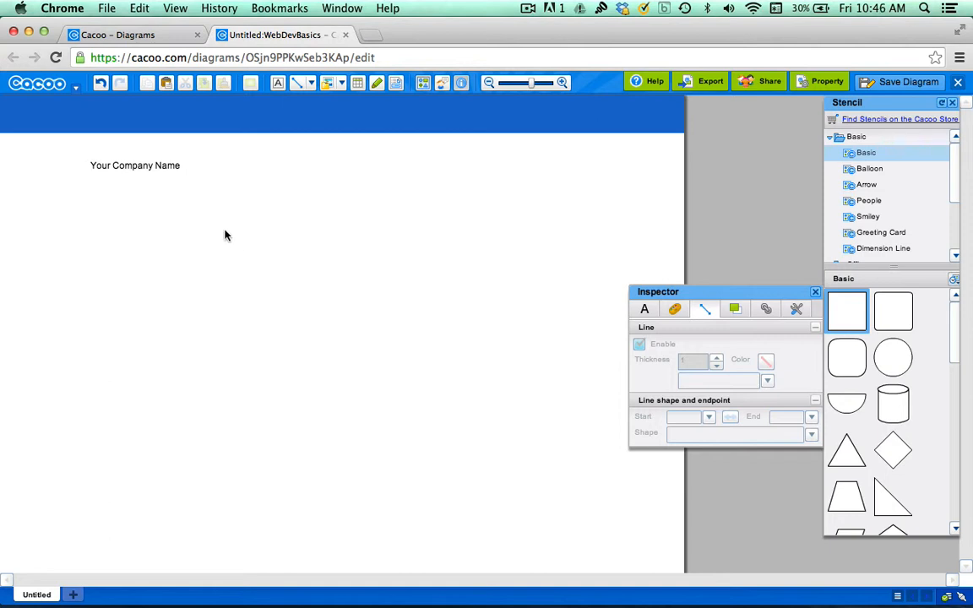
- Move the company name text box onto the blue header bar, fitted to the bar's height and flush with the page's left edge
left_click(158, 173)
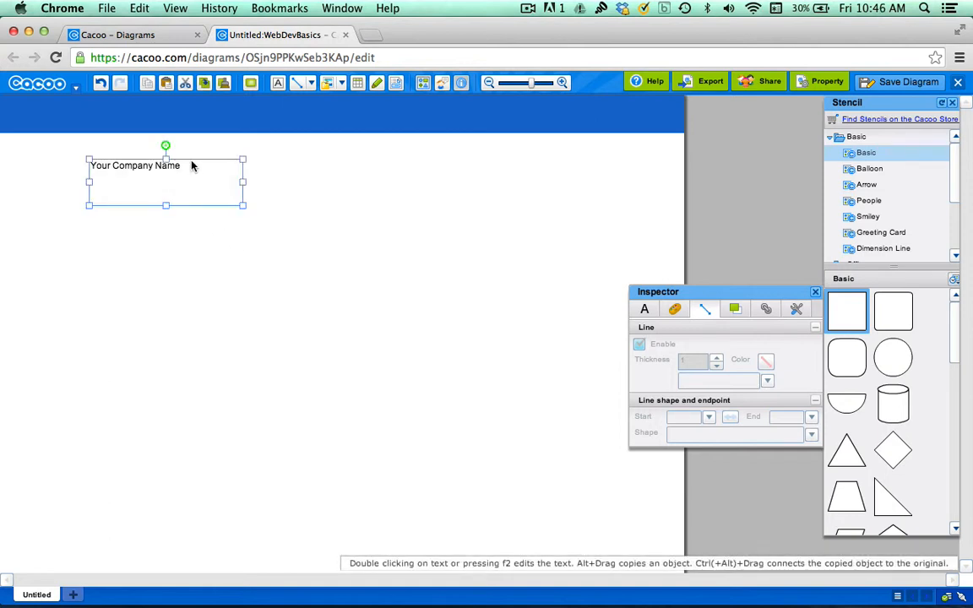
left_click_drag(191, 175, 86, 95)
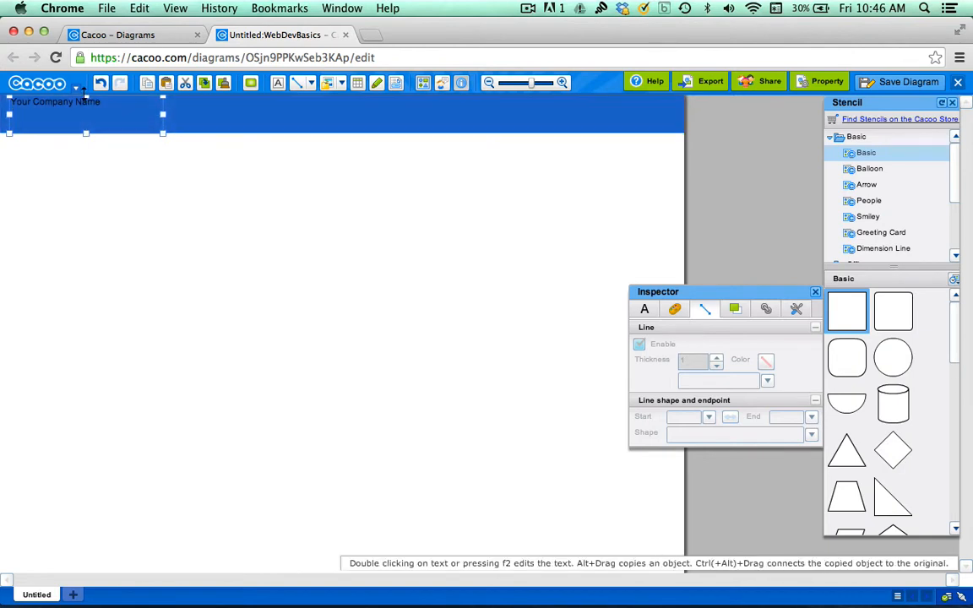
left_click_drag(141, 114, 132, 114)
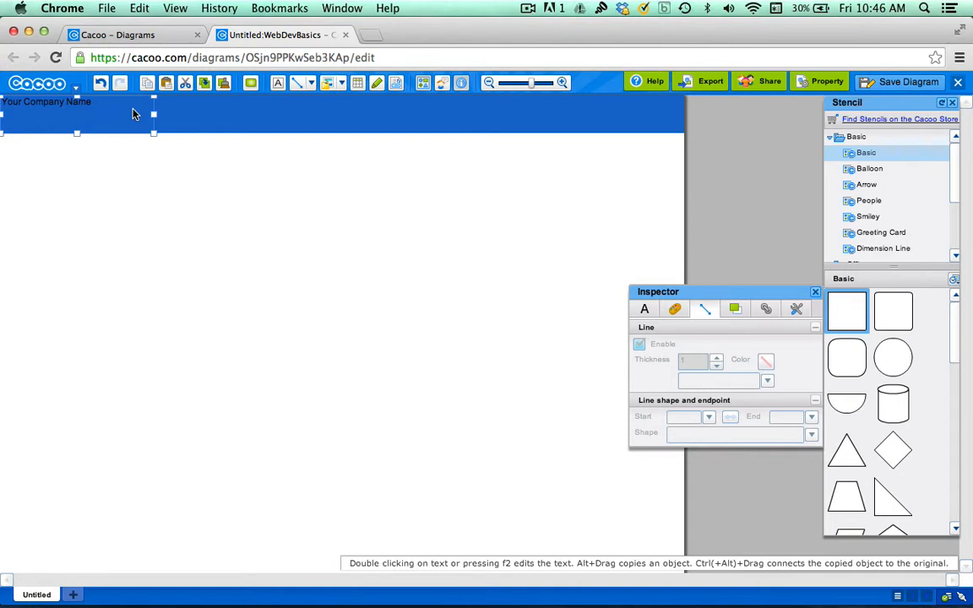
- Set the company name's font size to 28 and widen its text box so the name fits on one line
left_click(644, 309)
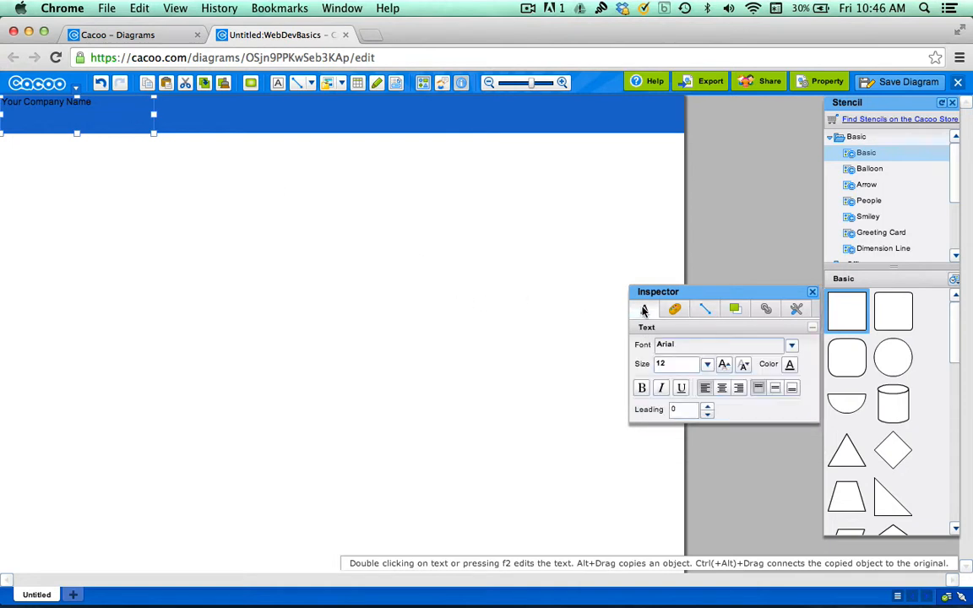
left_click(707, 364)
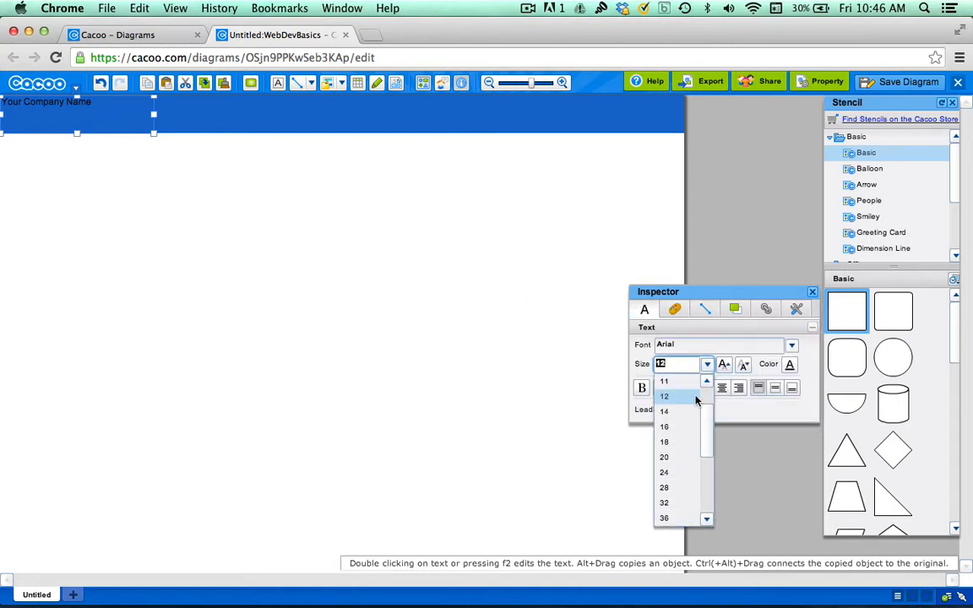
left_click(677, 487)
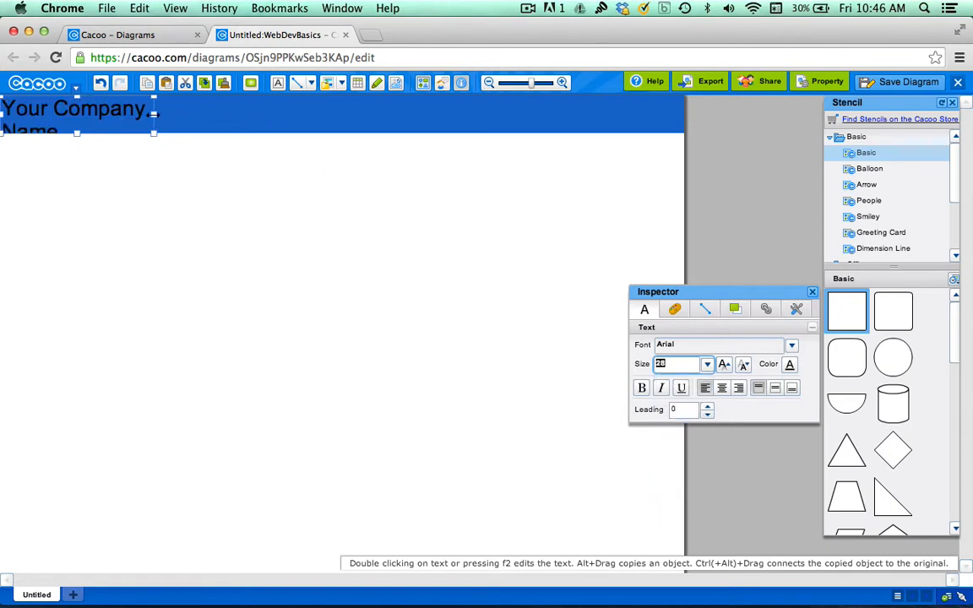
left_click_drag(153, 113, 221, 115)
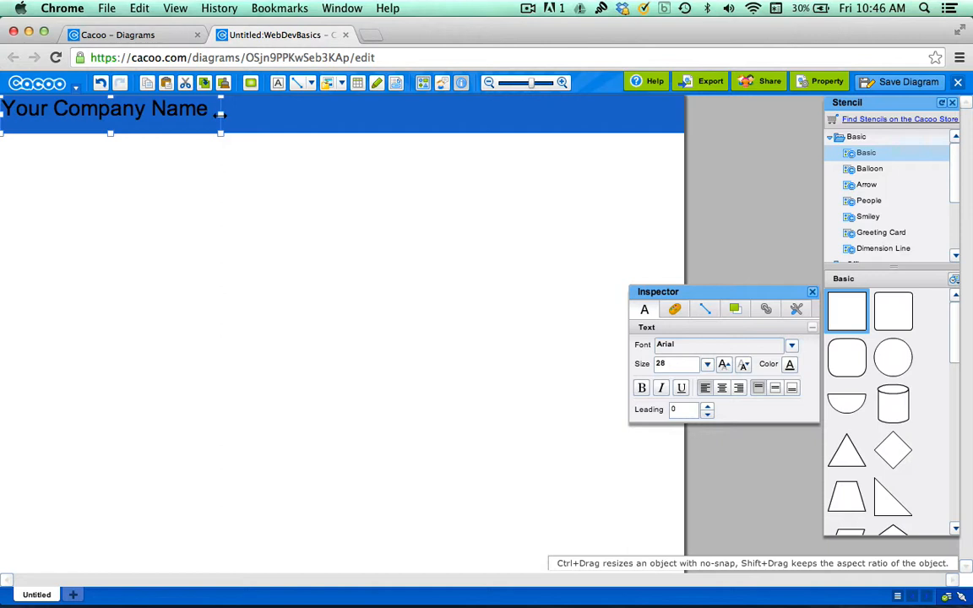
- Center the company name vertically in its text box and color the text white
left_click(778, 393)
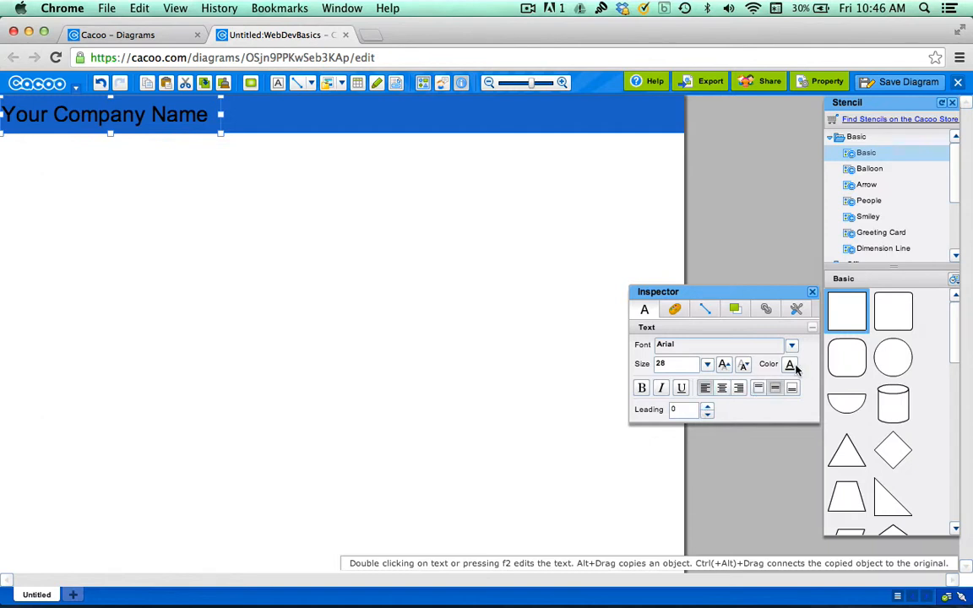
left_click(790, 366)
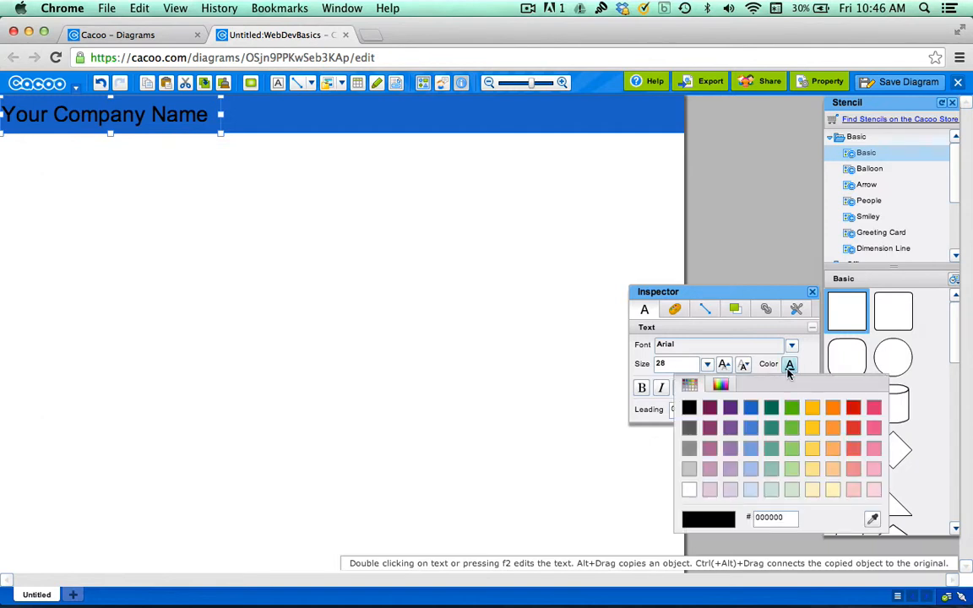
left_click(690, 490)
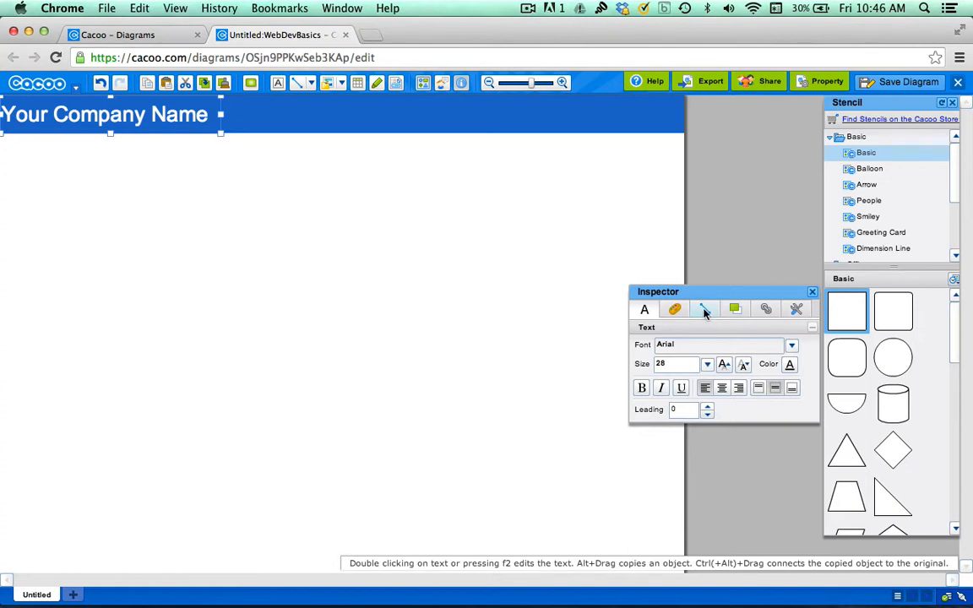
- Set the company name text box's X position to 10 px and deselect it
left_click(731, 311)
left_click(745, 346)
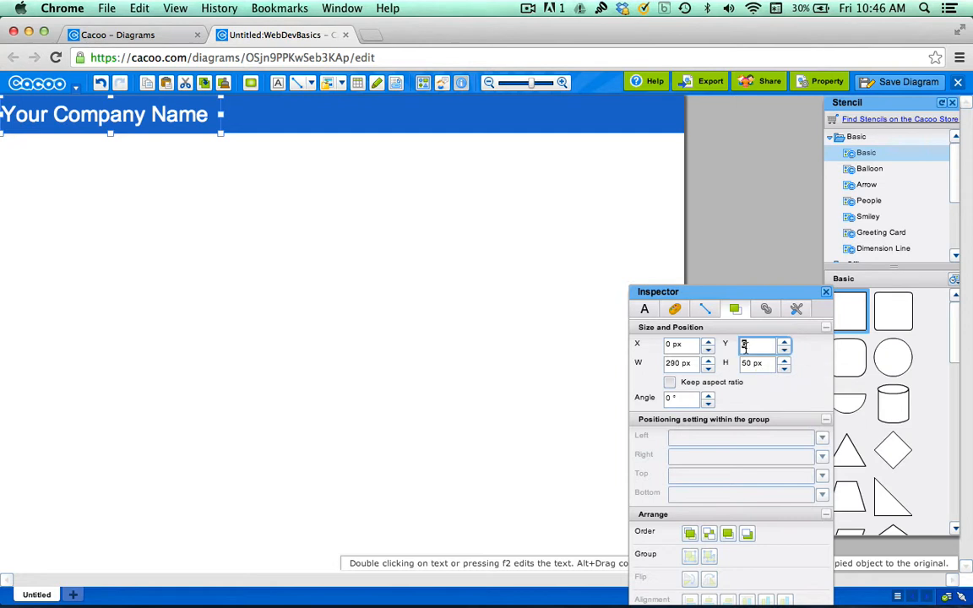
left_click(668, 346)
type("10")
key("Return")
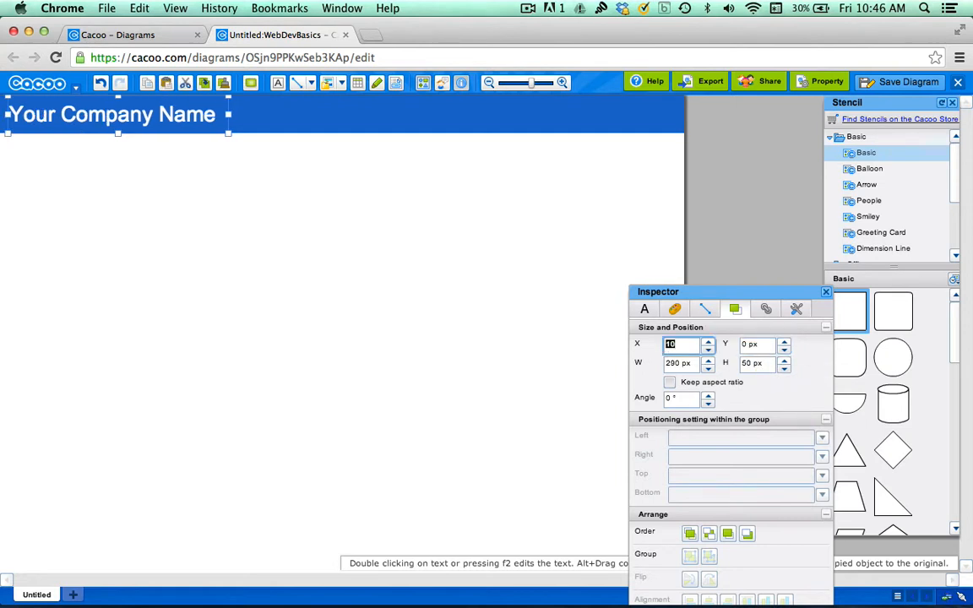
left_click(260, 265)
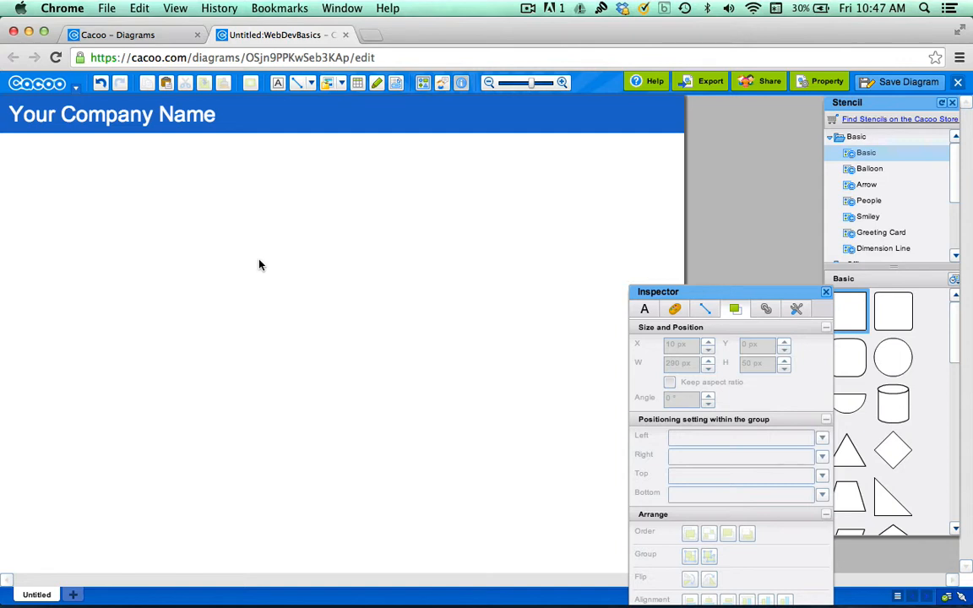
- Open the Web Dev Basics page at bit.ly/1aJg6nO in a new browser tab
key("super+t")
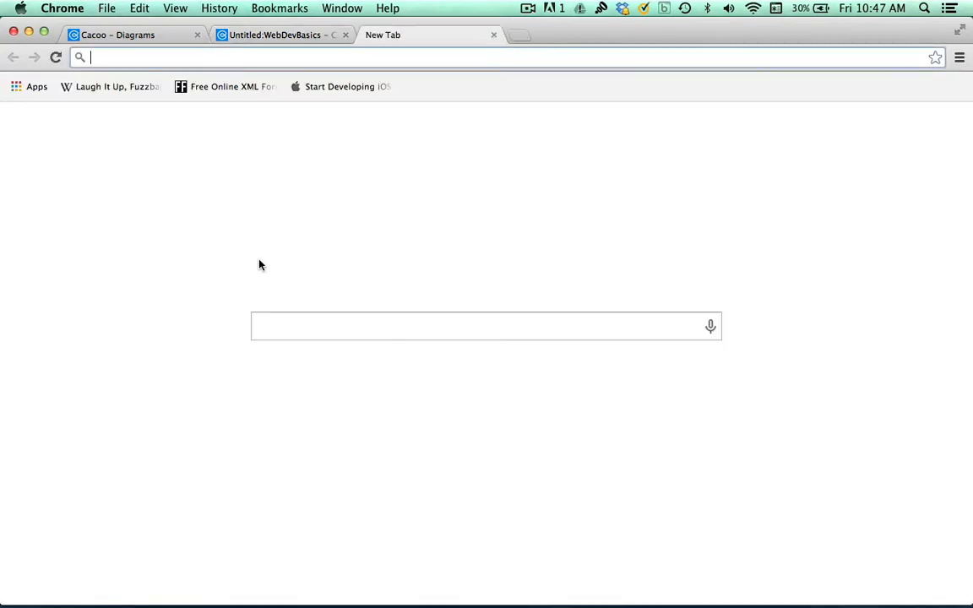
type("bit")
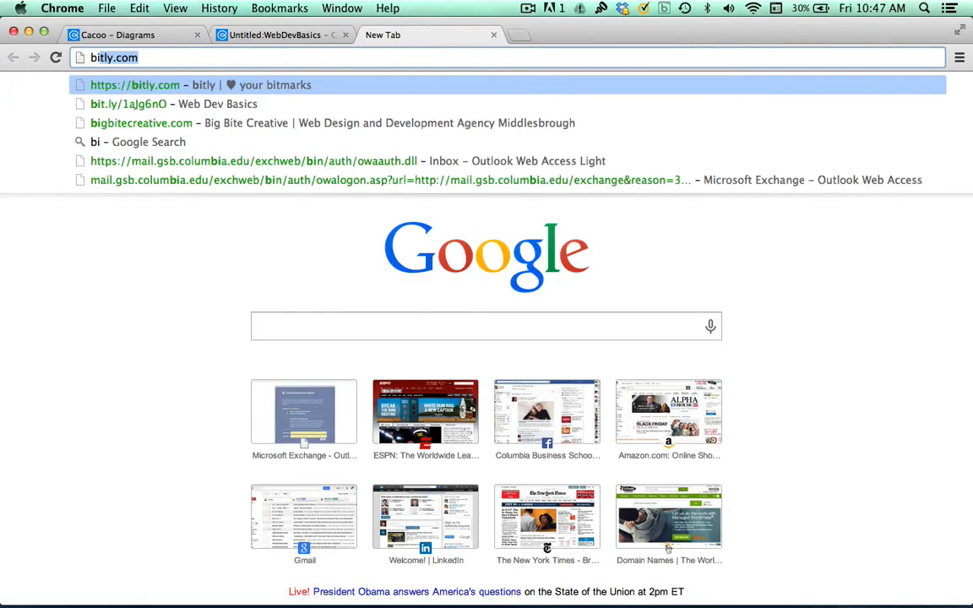
type("ly")
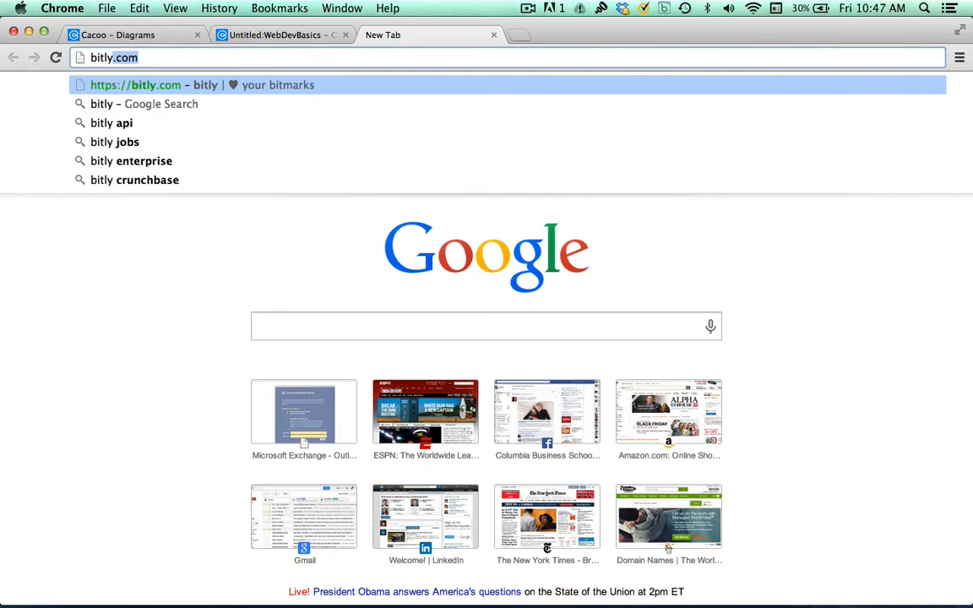
key("BackSpace")
key("BackSpace")
key("BackSpace")
type(".ly")
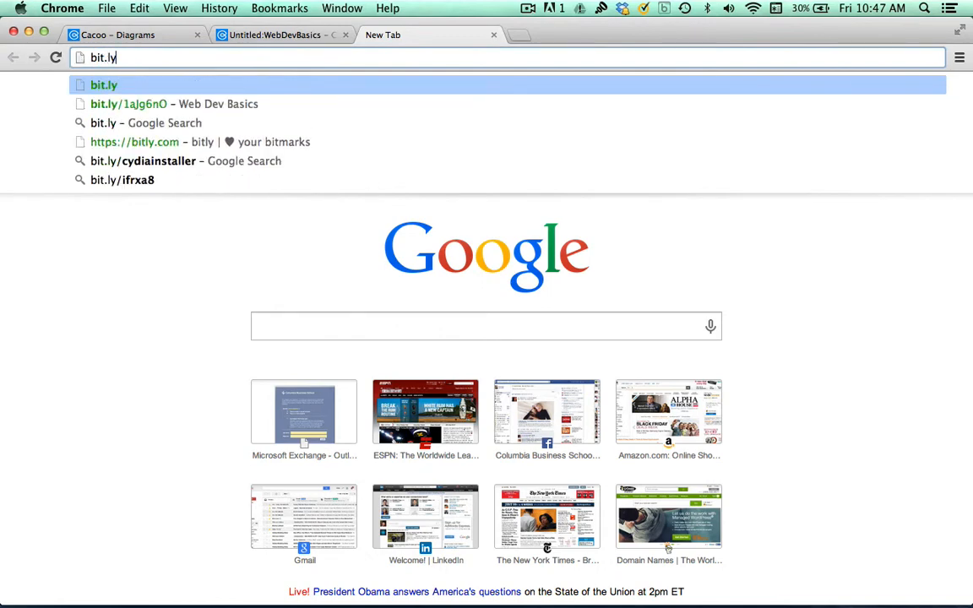
type("/")
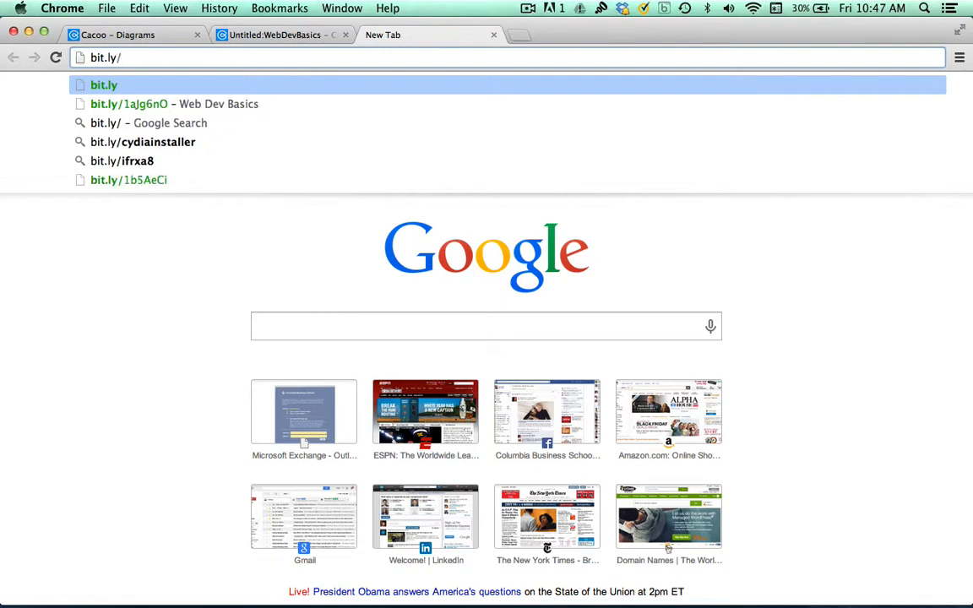
key("Down")
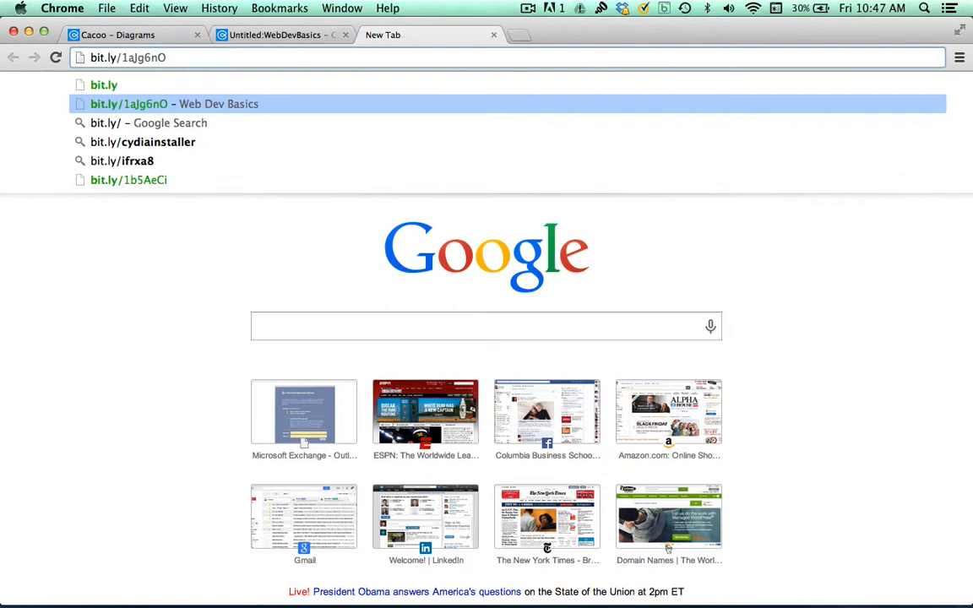
key("Return")
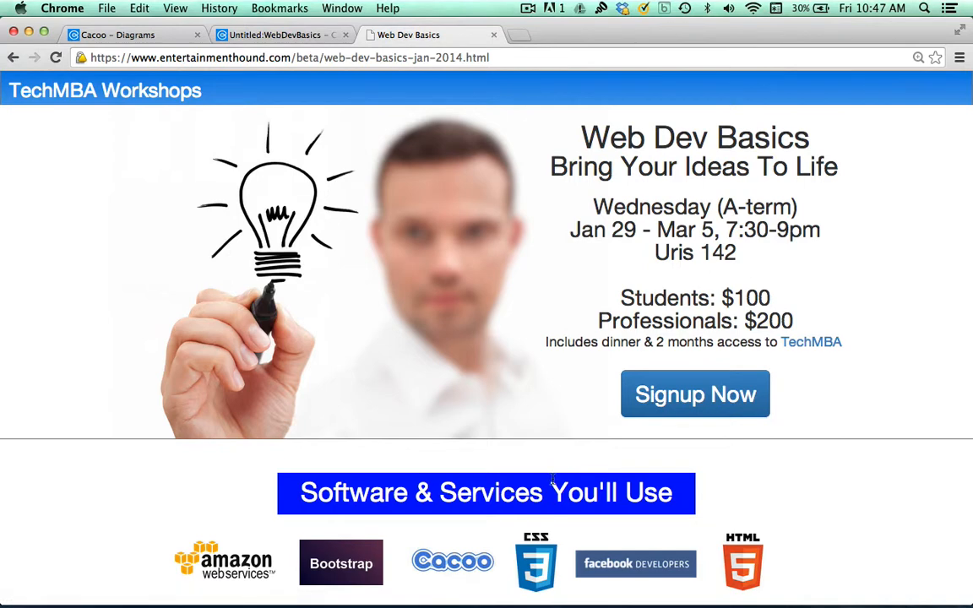
- Follow the "Check Out What You Will Build!" link on the Web Dev Basics page
scroll(503, 432, "down", 1)
scroll(553, 477, "down", 5)
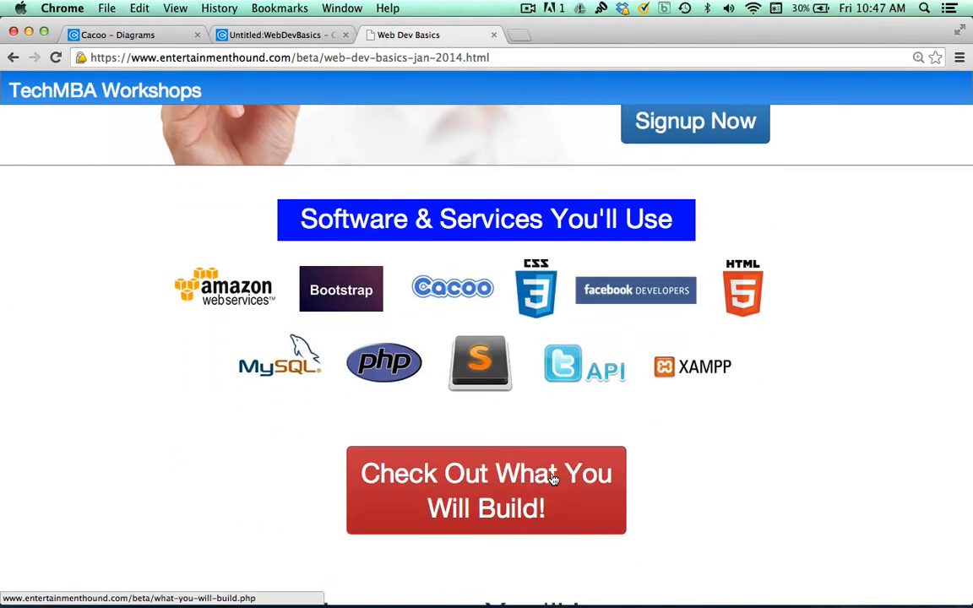
left_click(553, 479)
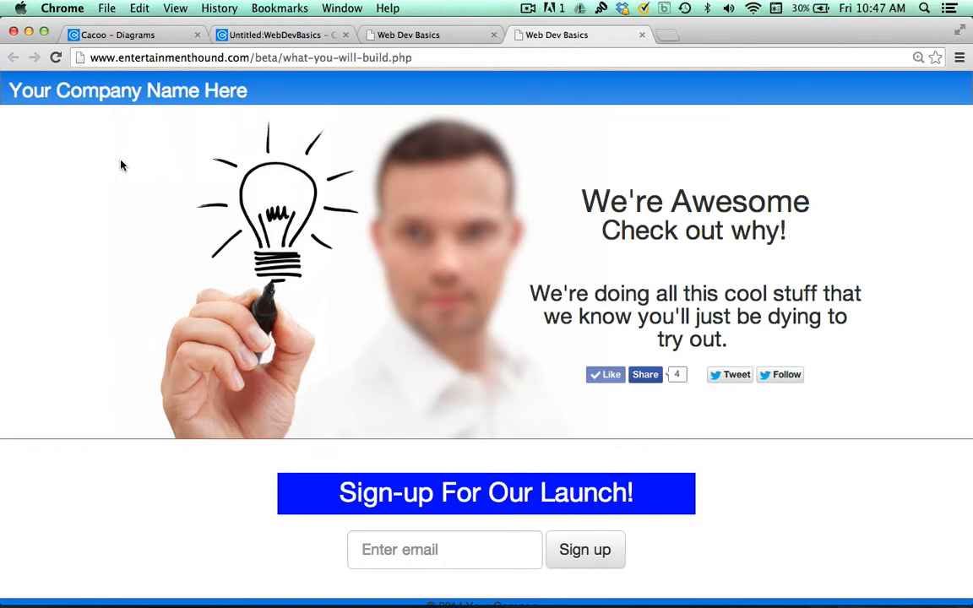
- Save the lightbulb-drawing man image to the Images folder as man-drawing-lightbulb-original.jpeg
right_click(426, 240)
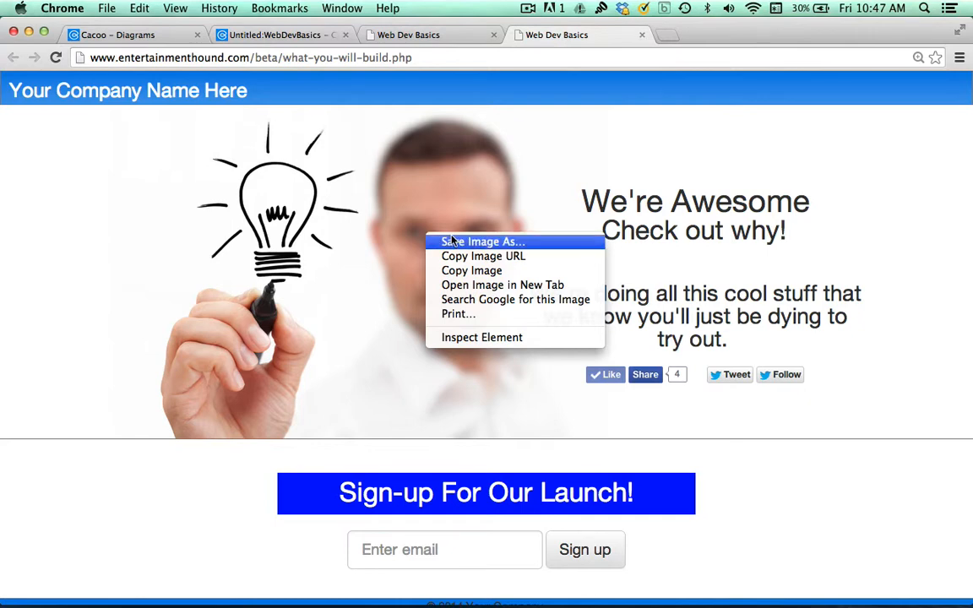
left_click(453, 242)
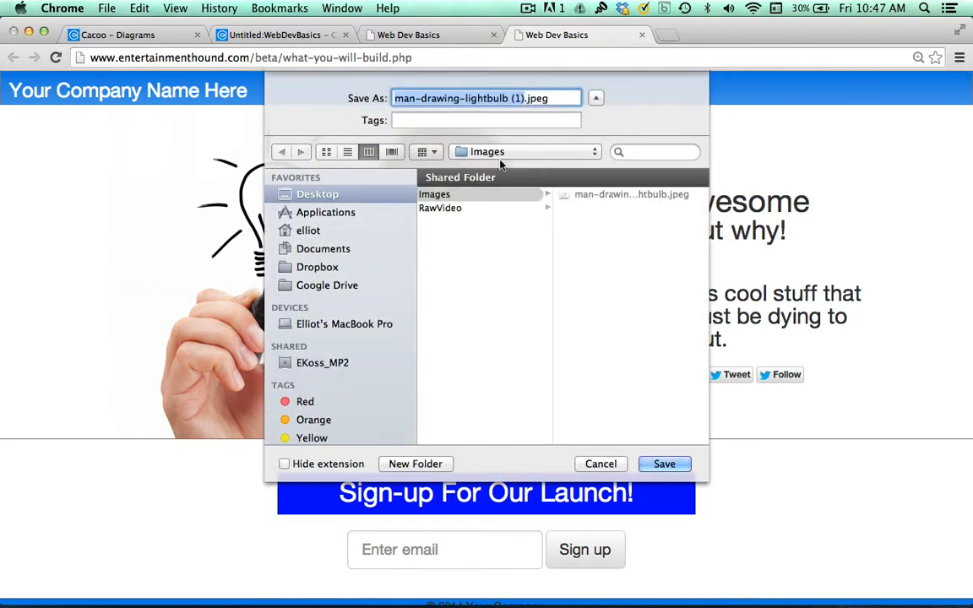
left_click(518, 98)
key("BackSpace")
key("BackSpace")
key("BackSpace")
key("BackSpace")
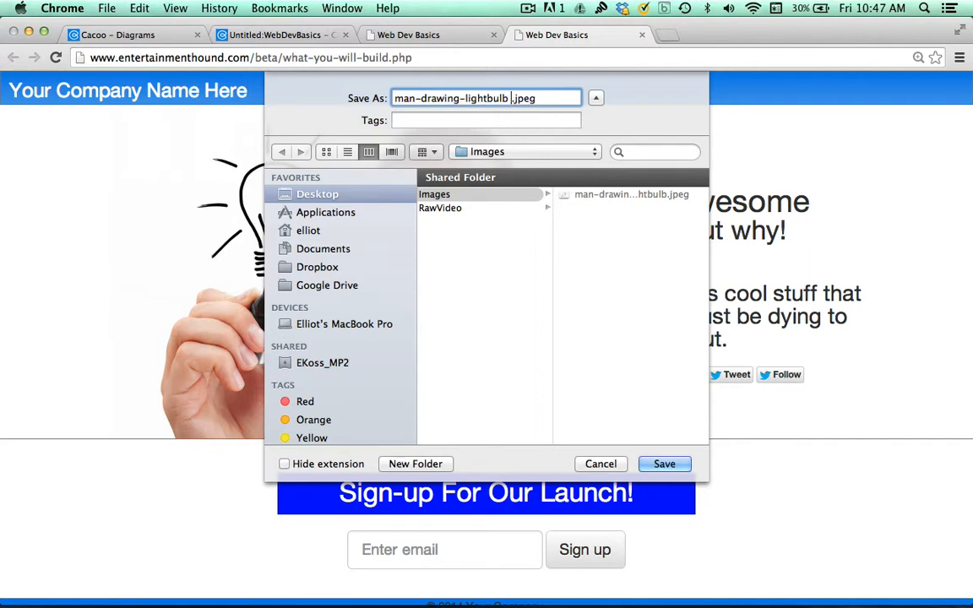
type("-original")
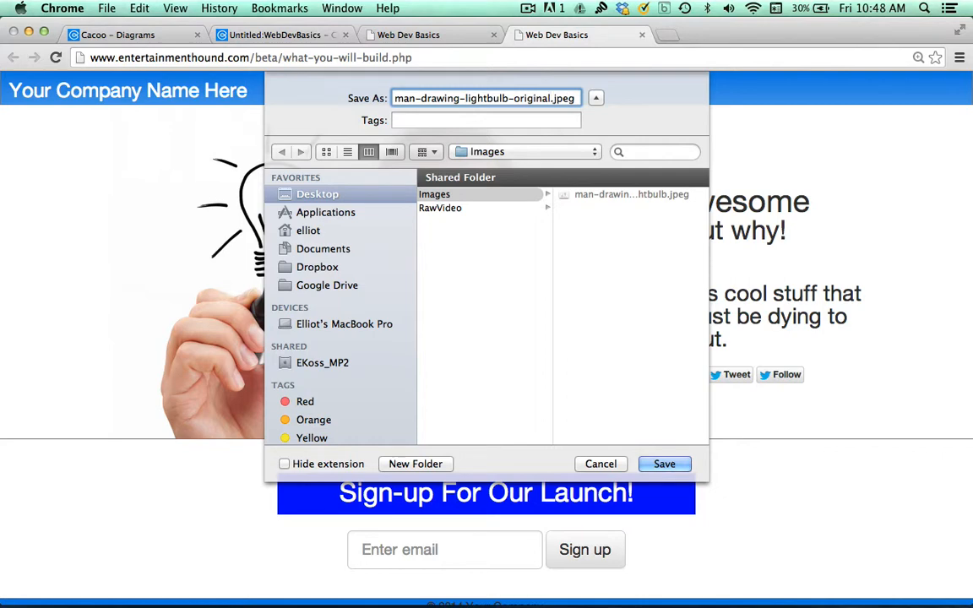
key("Return")
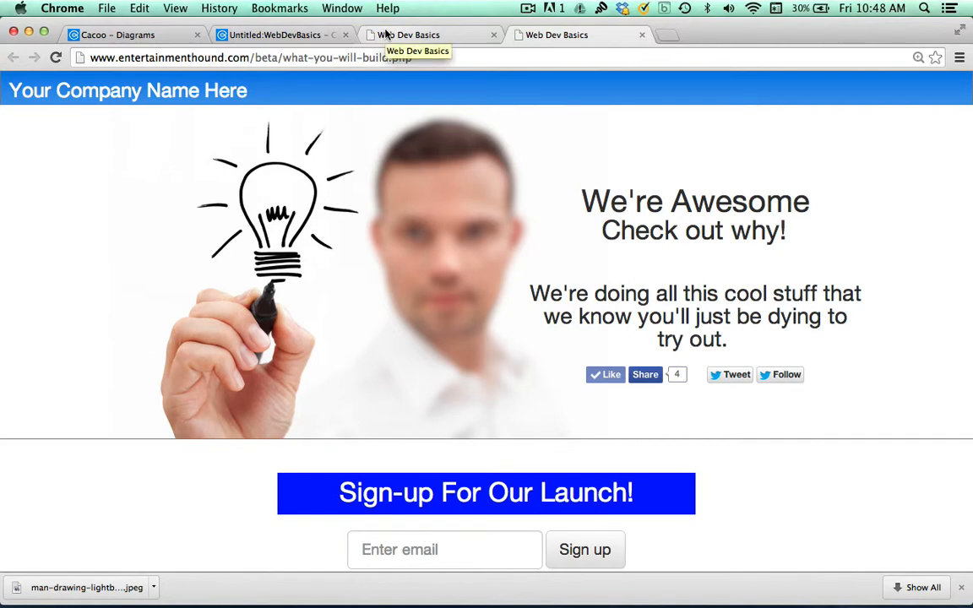
- Return to the Cacoo diagram and try to insert the image man-drawing-lightbulb-original.jpeg
left_click(287, 37)
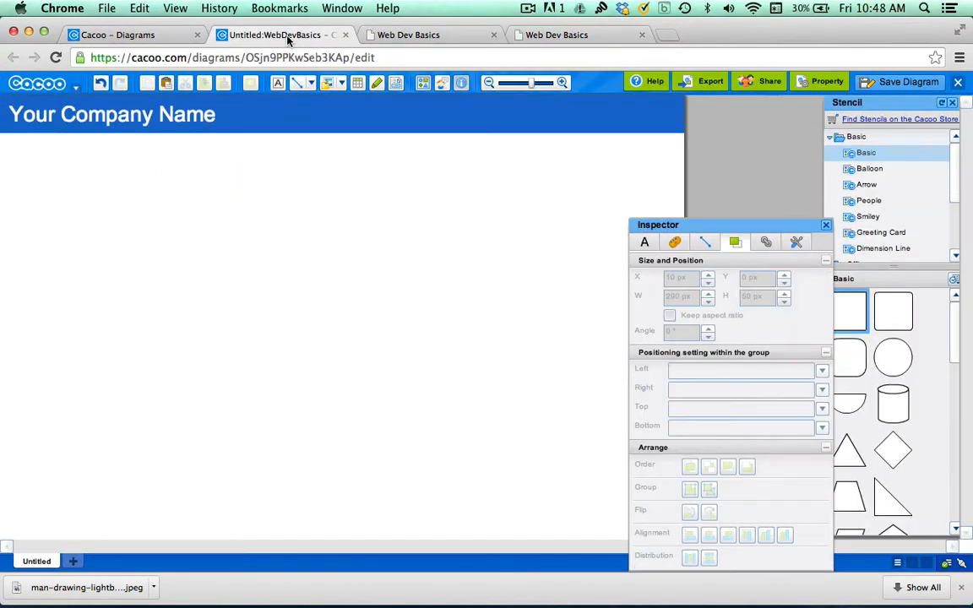
left_click(327, 83)
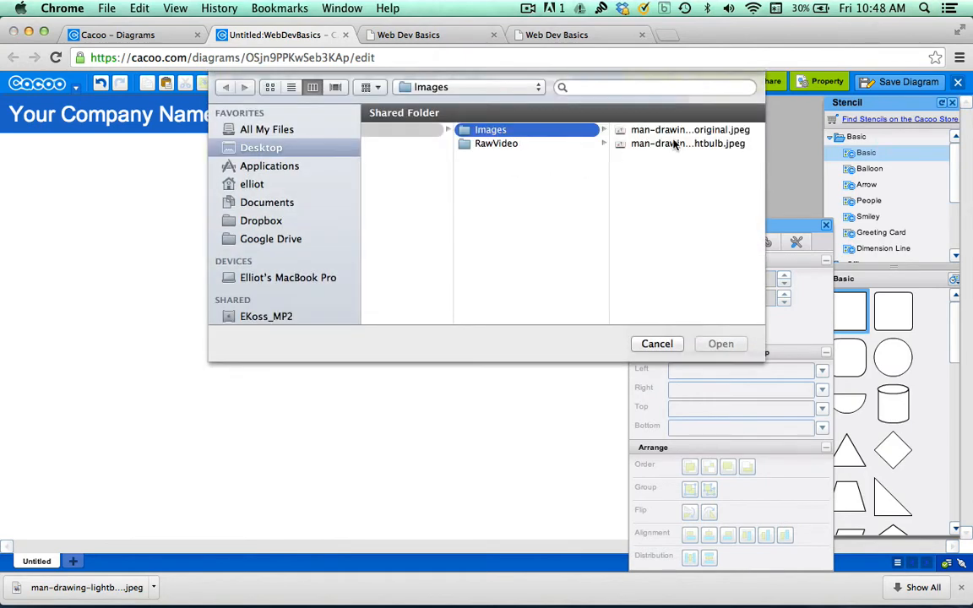
left_click(669, 131)
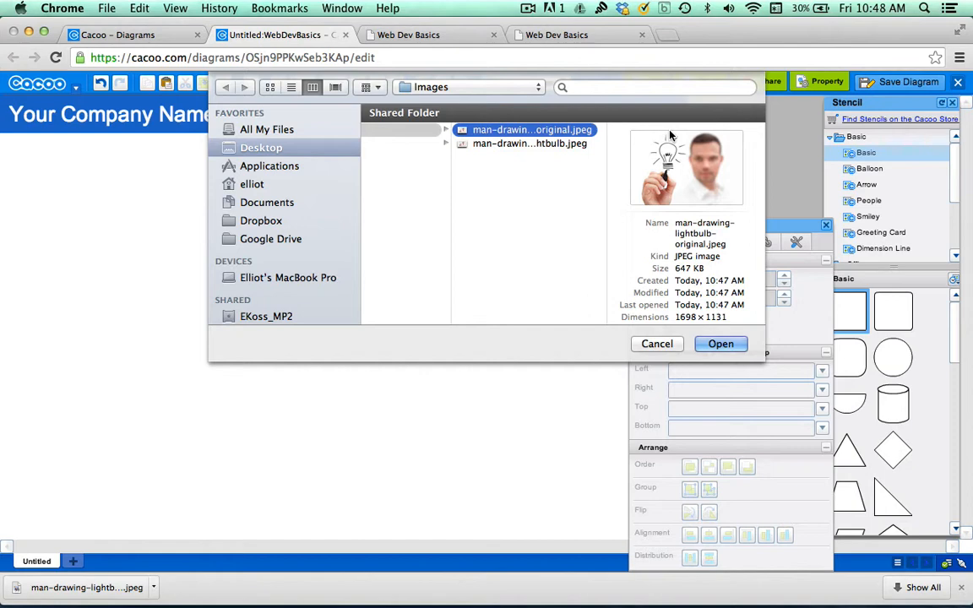
key("Return")
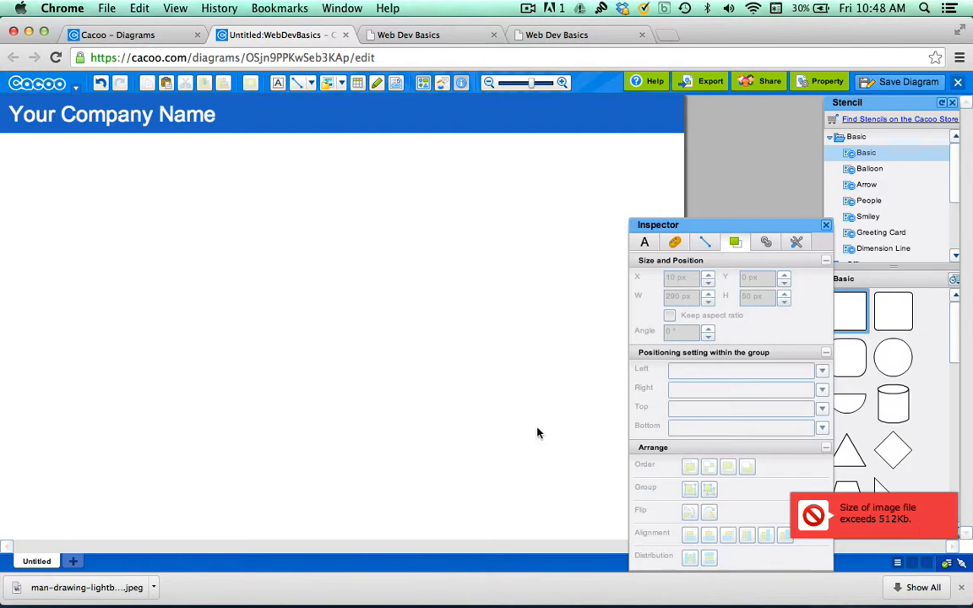
- Locate the downloaded man-drawing-lightbulb-original.jpeg in Finder and open it in Preview
left_click(151, 589)
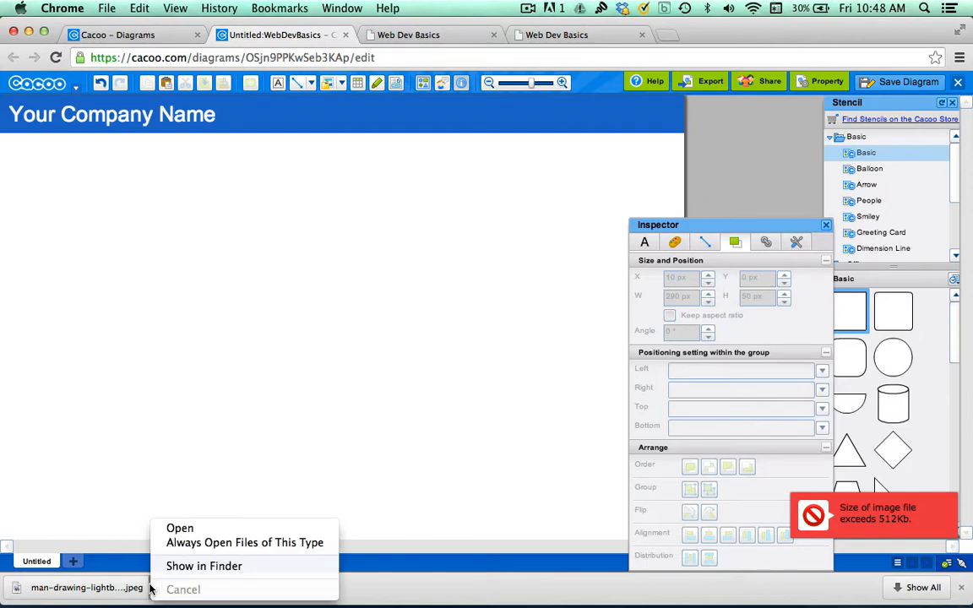
left_click(172, 567)
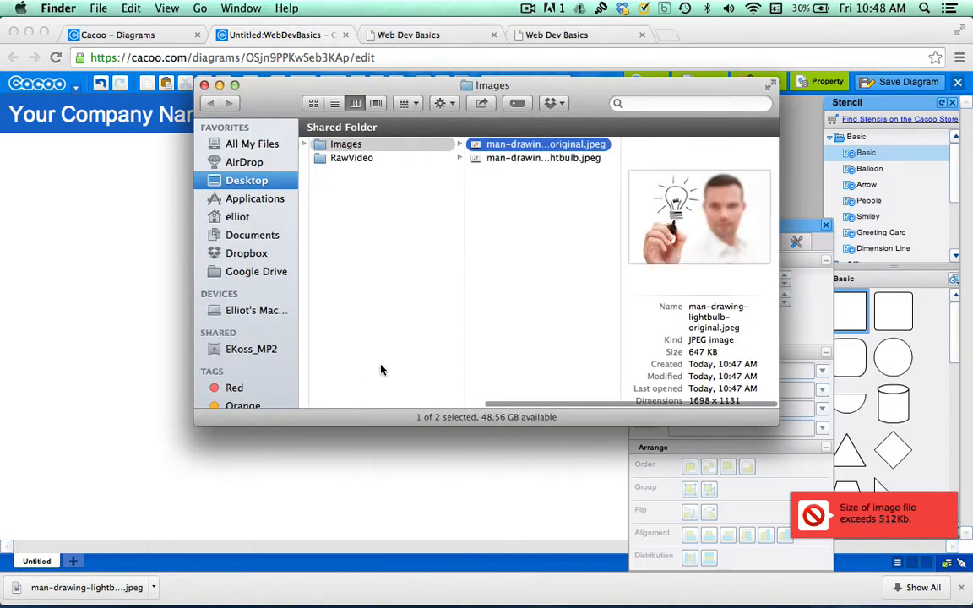
right_click(534, 144)
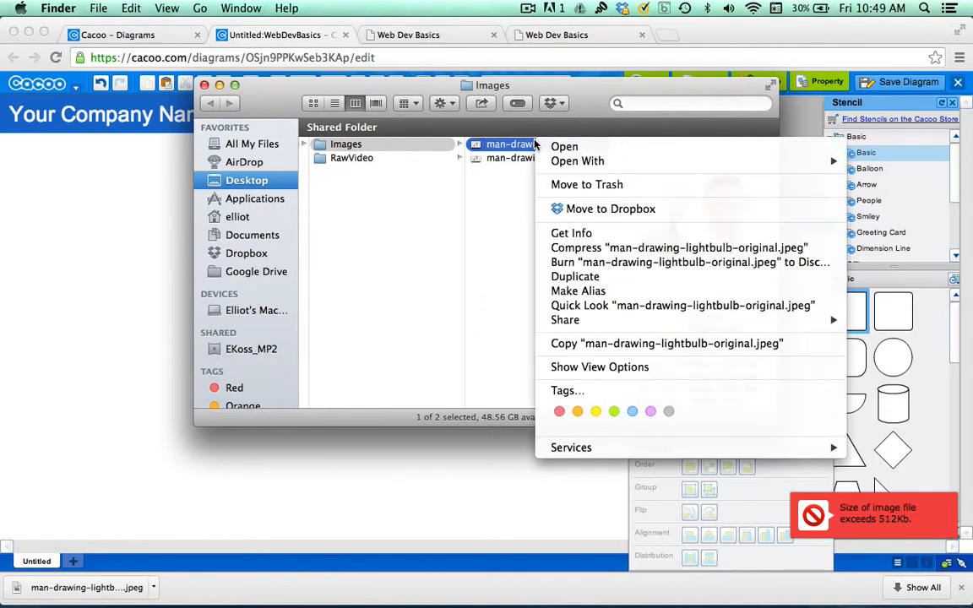
left_click(524, 144)
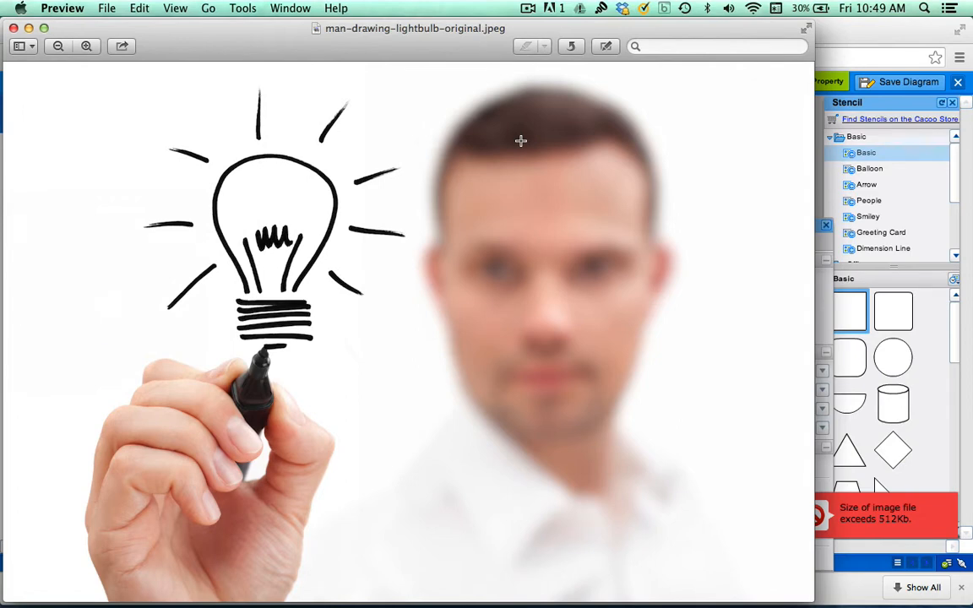
- Scale the lightbulb image proportionally to 50 percent of its width and height, and close the image
left_click(243, 7)
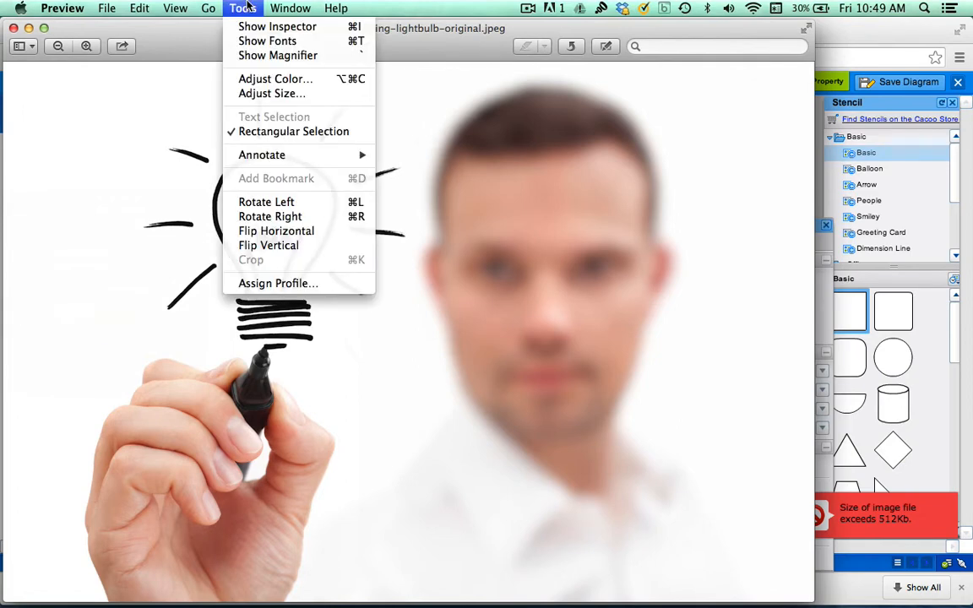
left_click(253, 96)
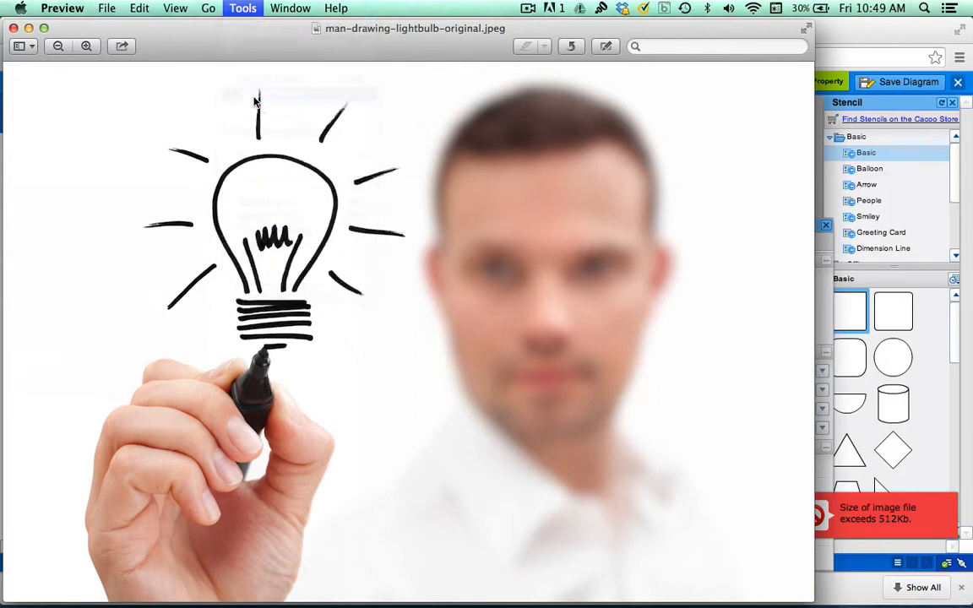
left_click(492, 147)
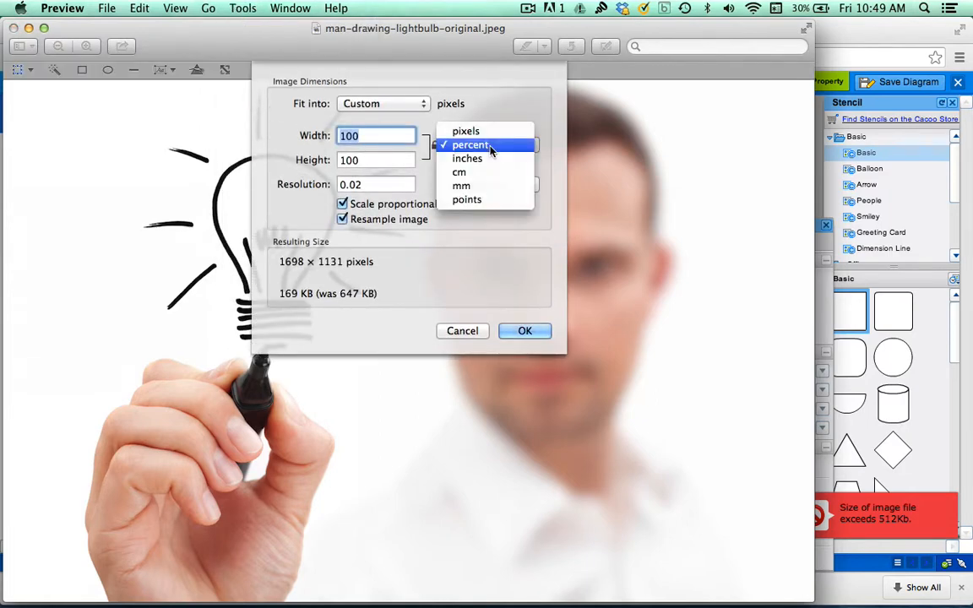
left_click(490, 146)
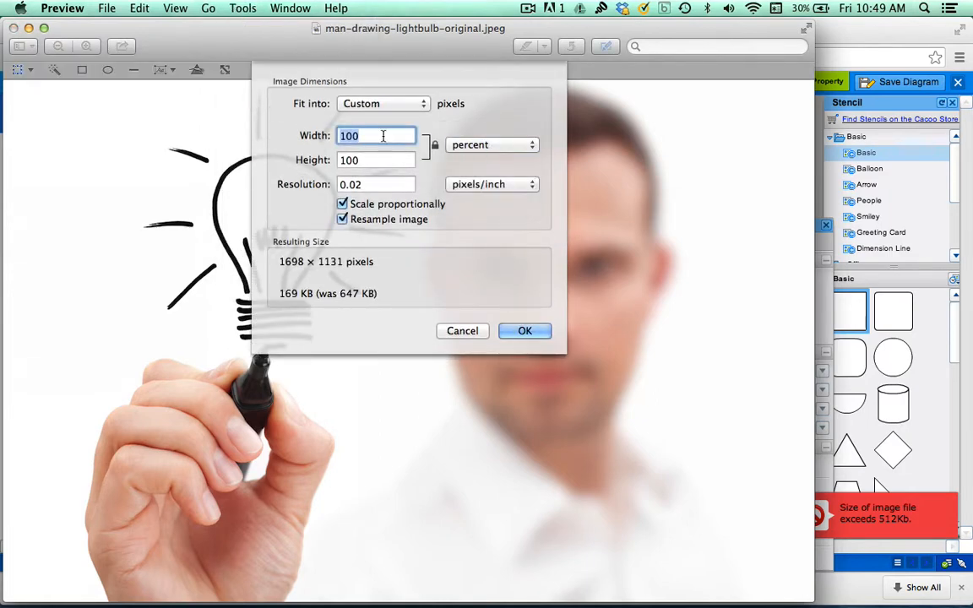
type("50")
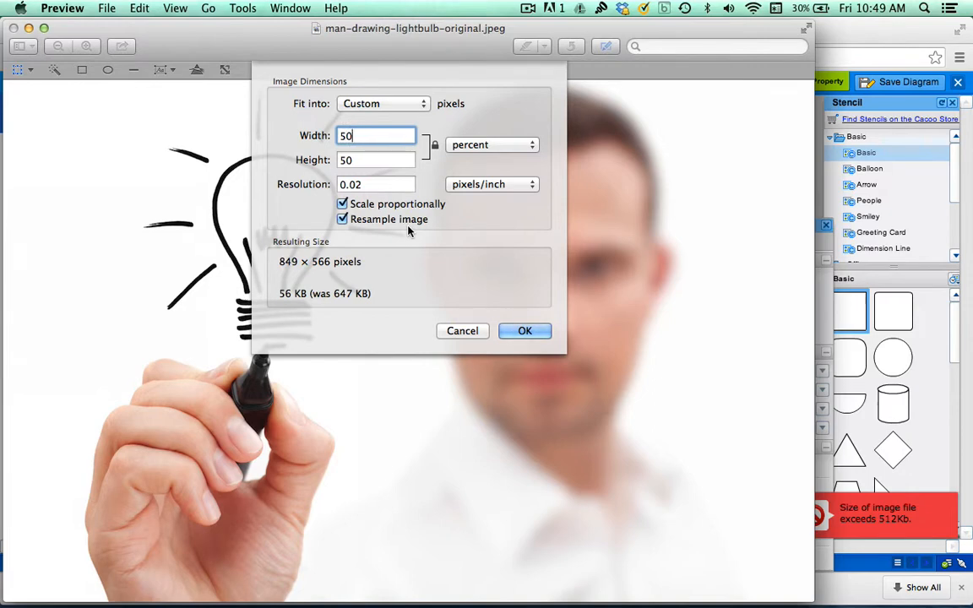
left_click(525, 330)
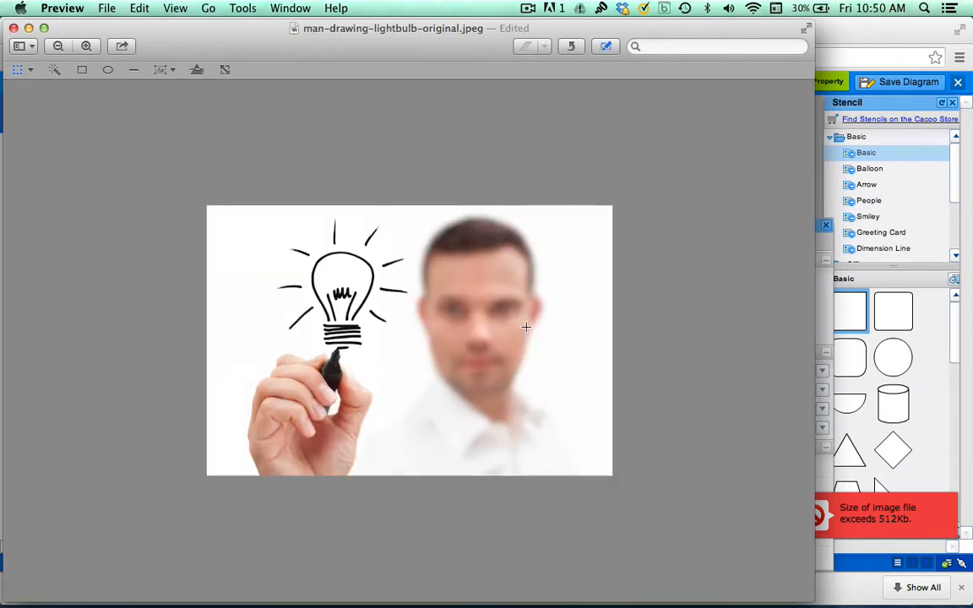
left_click(14, 28)
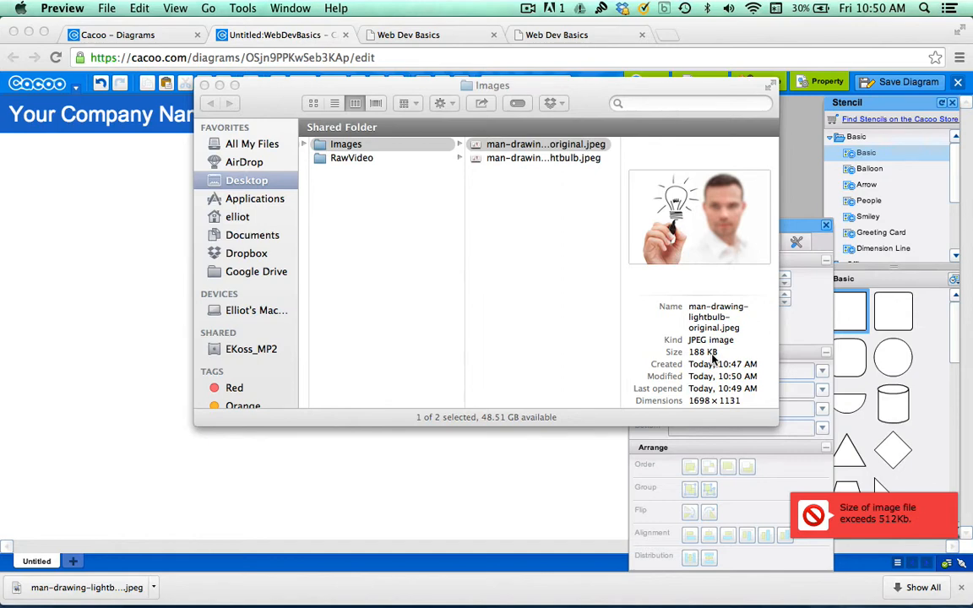
- Switch back to the Cacoo diagram in Chrome and insert man-drawing-lightbulb-original.jpeg from the Images folder
left_click(87, 282)
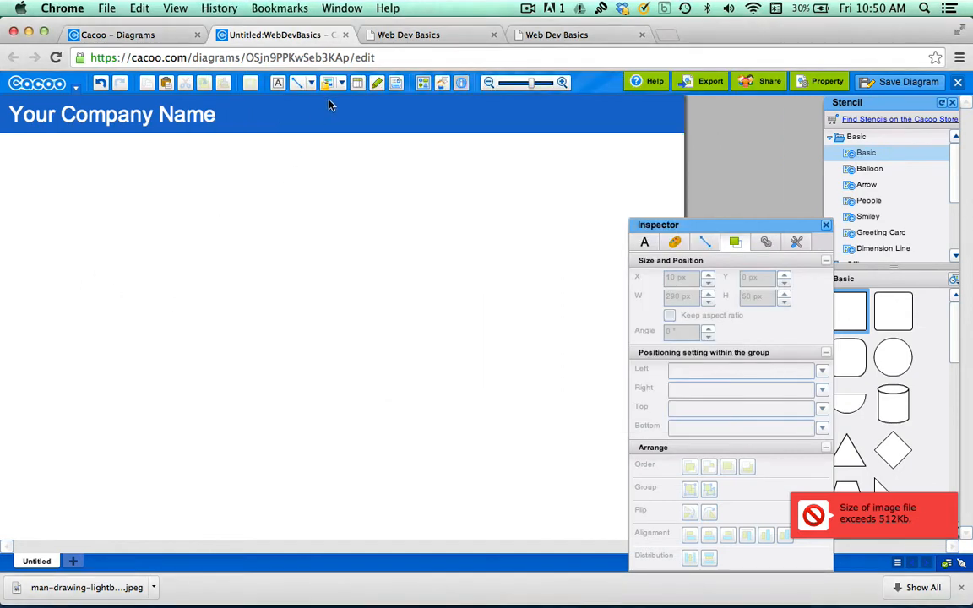
left_click(329, 85)
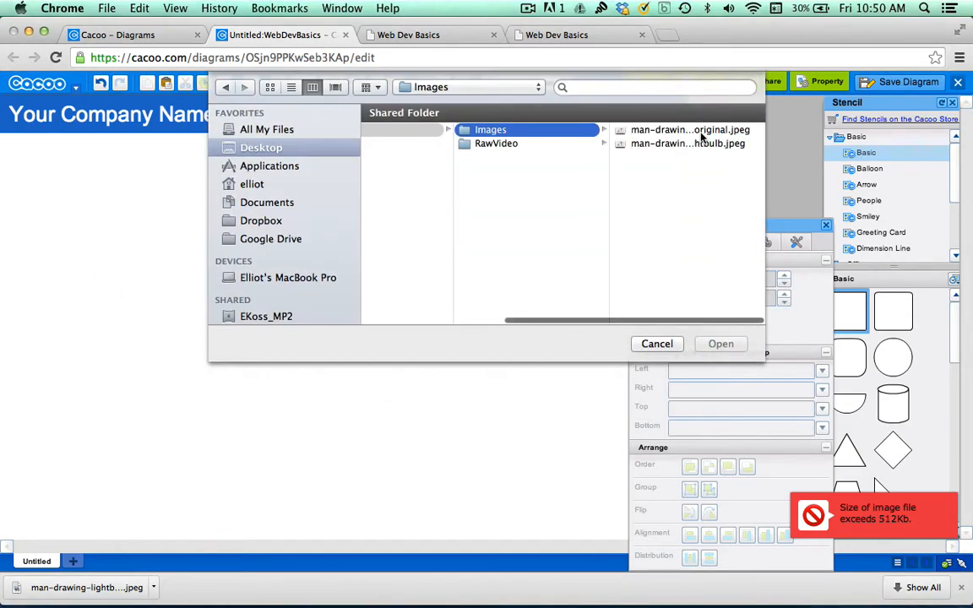
left_click(701, 131)
double_click(702, 132)
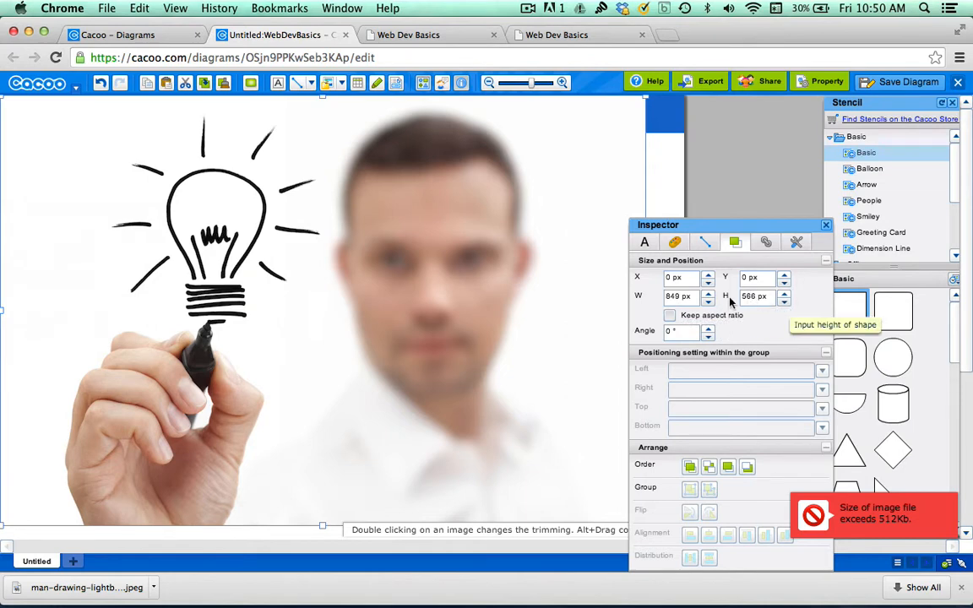
- Try setting the inserted image's width to 600 px without keeping the aspect ratio, and undo the change
double_click(671, 296)
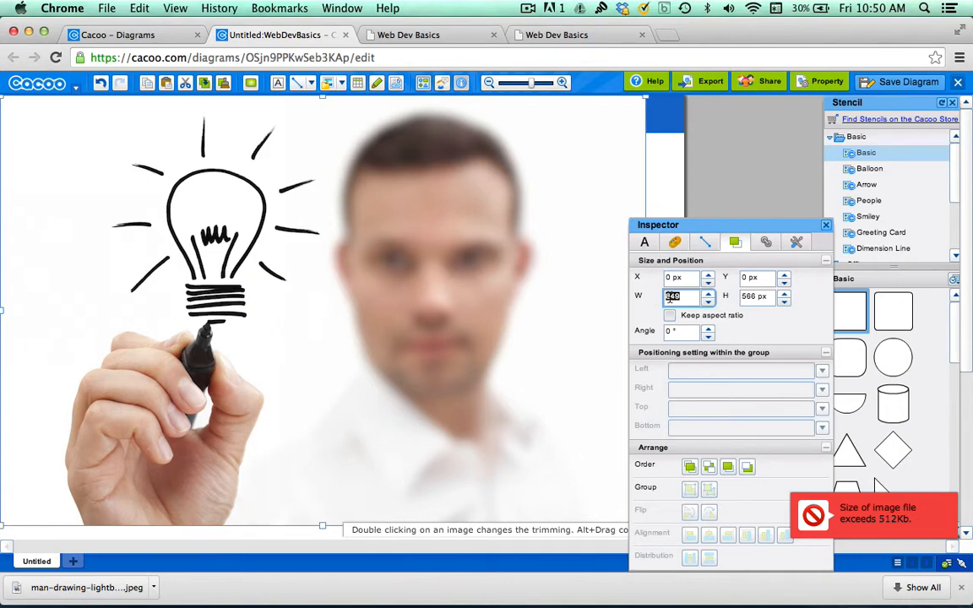
type("600")
key("Return")
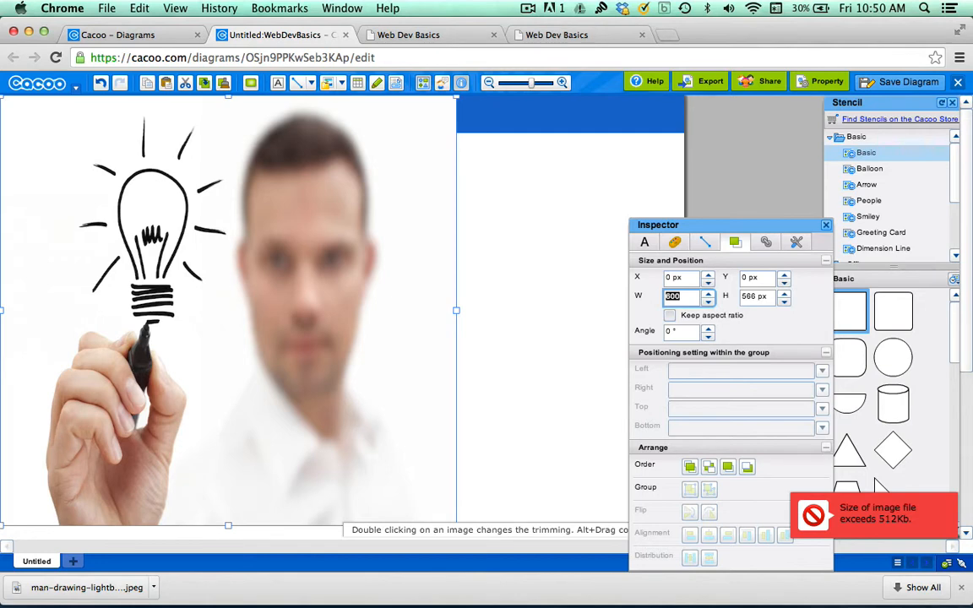
key("super+z")
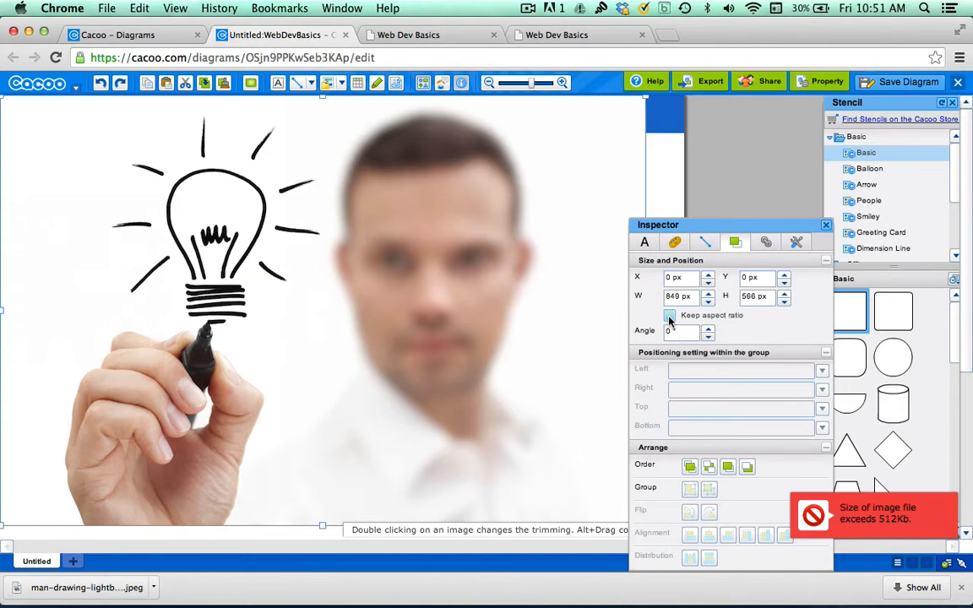
- Enable keeping the aspect ratio for the lightbulb image and set its width to 600 px
left_click(670, 316)
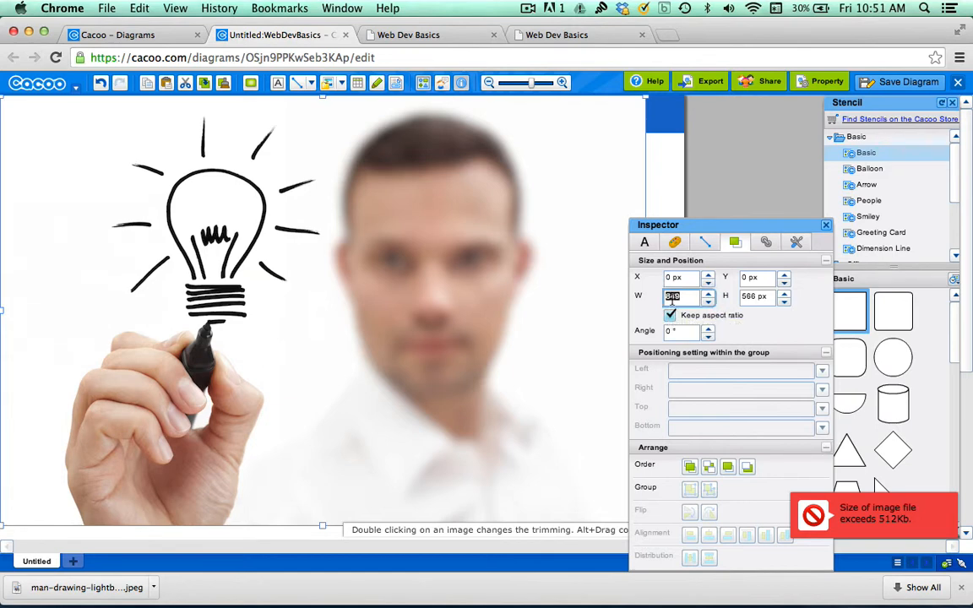
type("600")
key("Return")
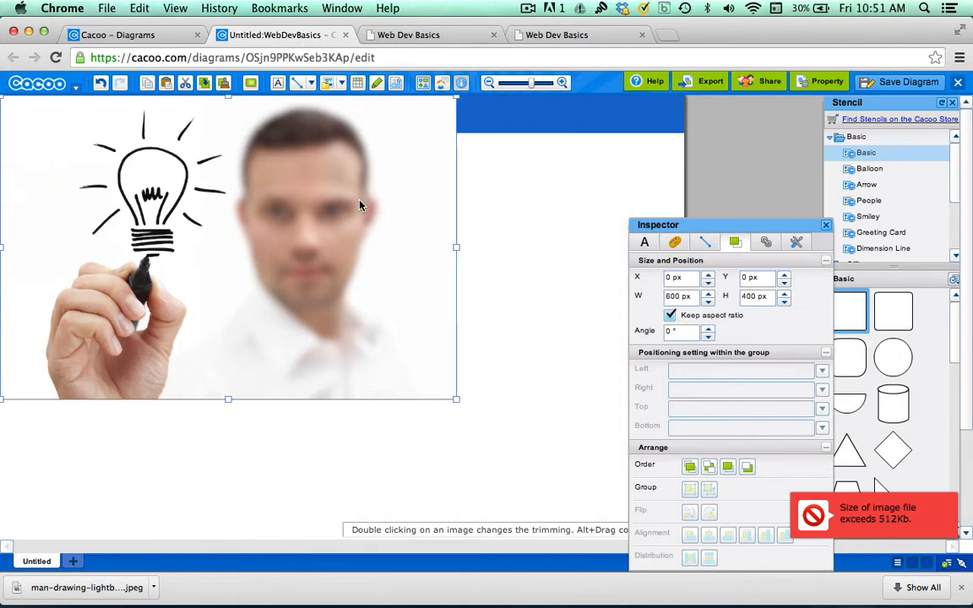
- Move the lightbulb image directly below the blue header at Y 50 px and set its X position to 0 px
left_click_drag(360, 202, 422, 250)
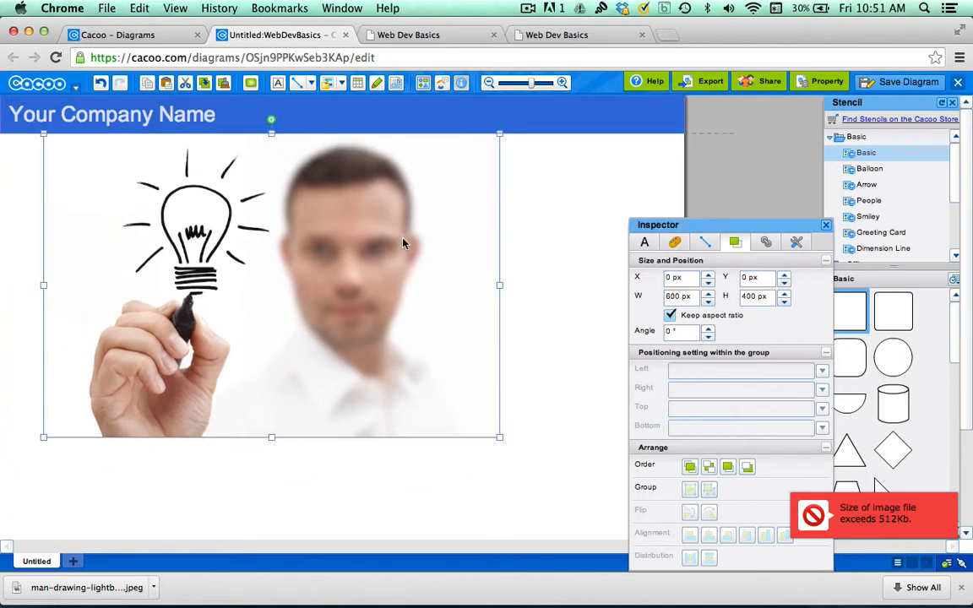
left_click(705, 242)
left_click(735, 243)
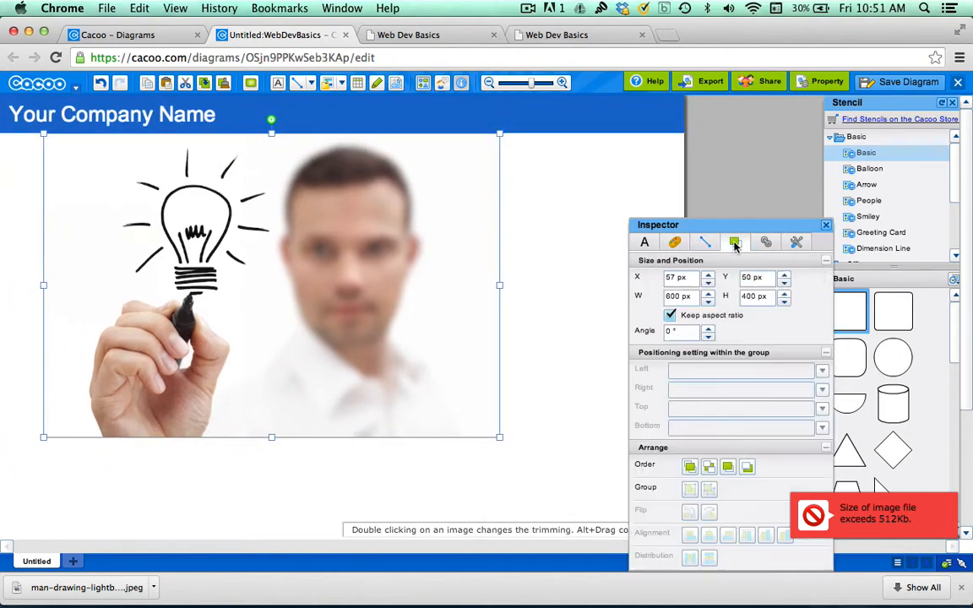
double_click(670, 278)
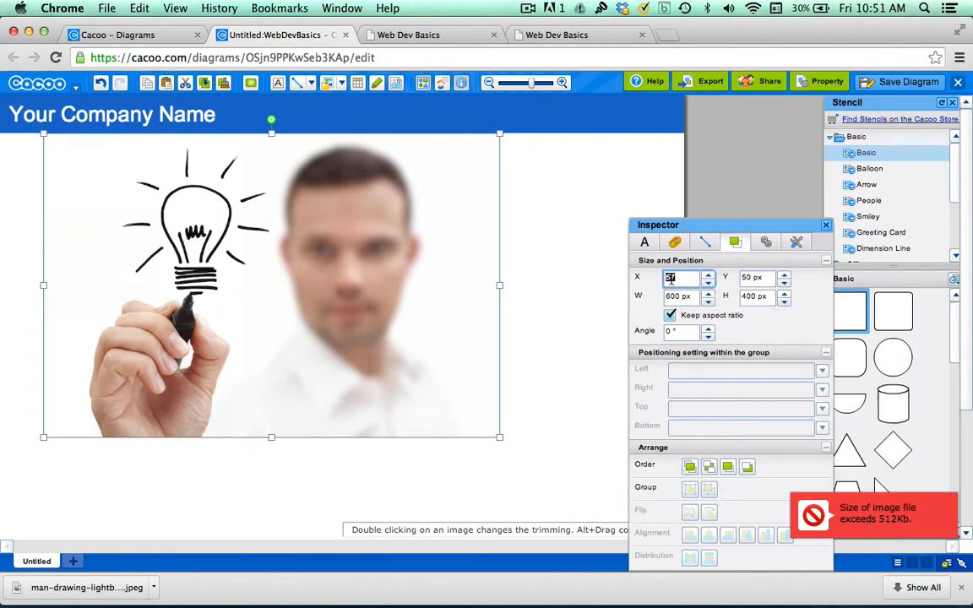
type("0")
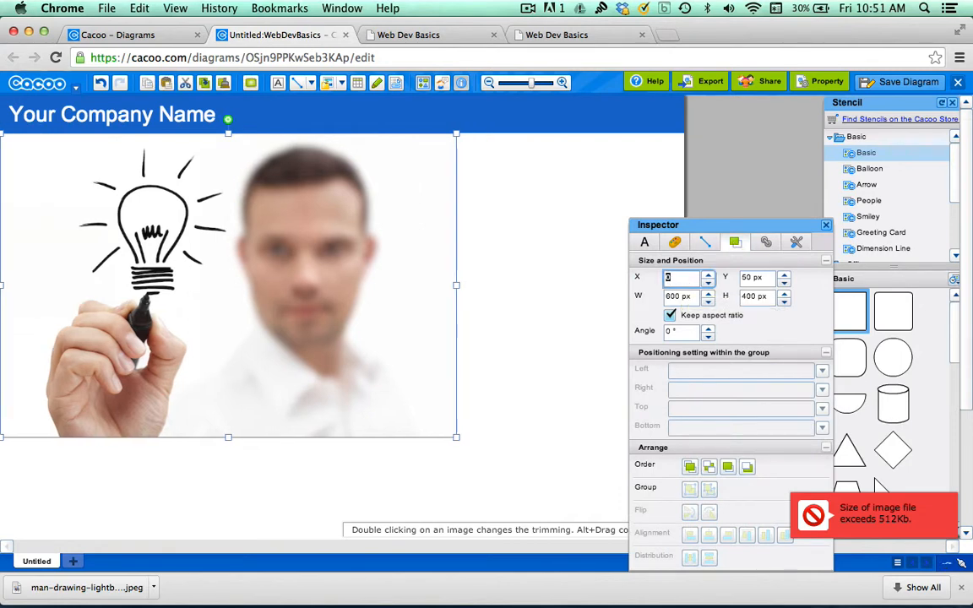
key("Tab")
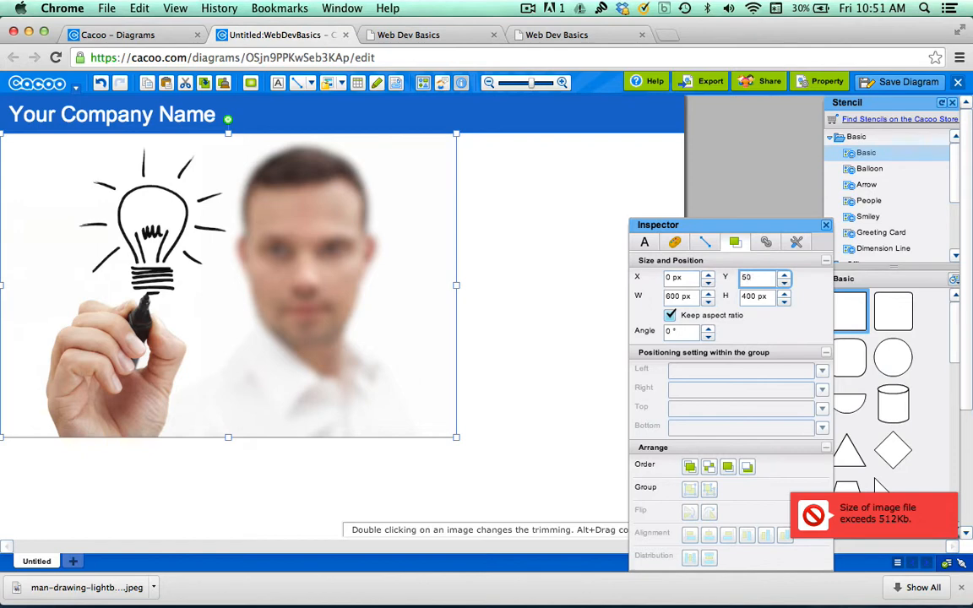
left_click(493, 185)
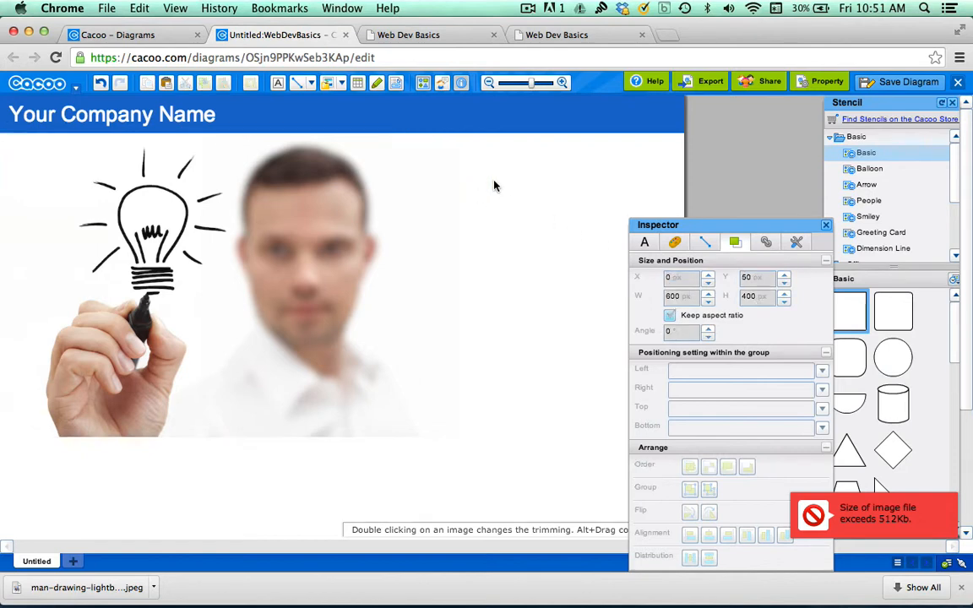